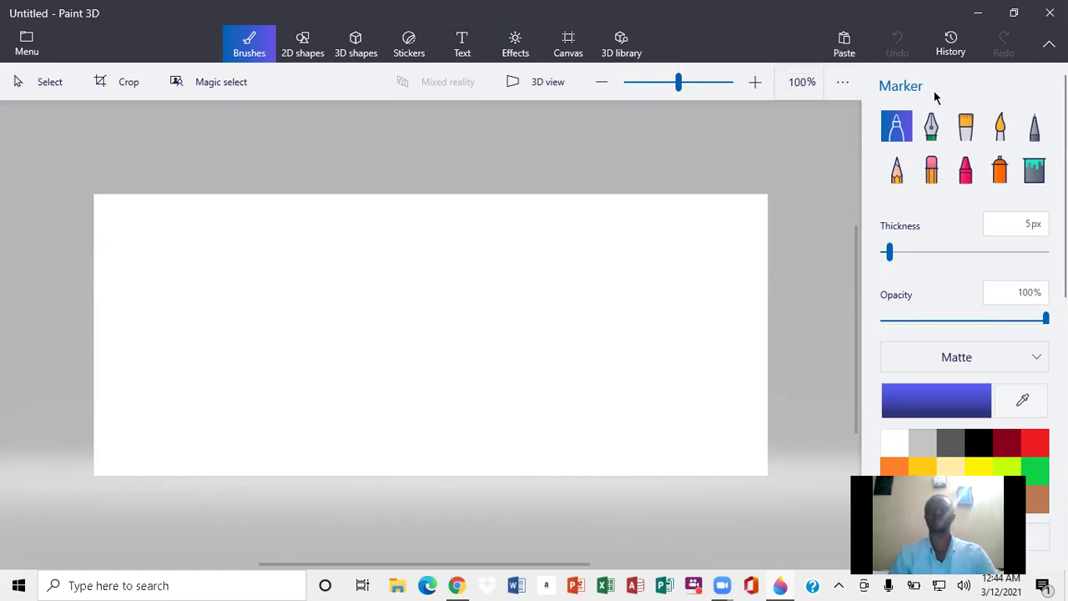
Place the FB_IMG photo from the desktop onto the blank canvas, keeping the editor maximized
left_click(1017, 12)
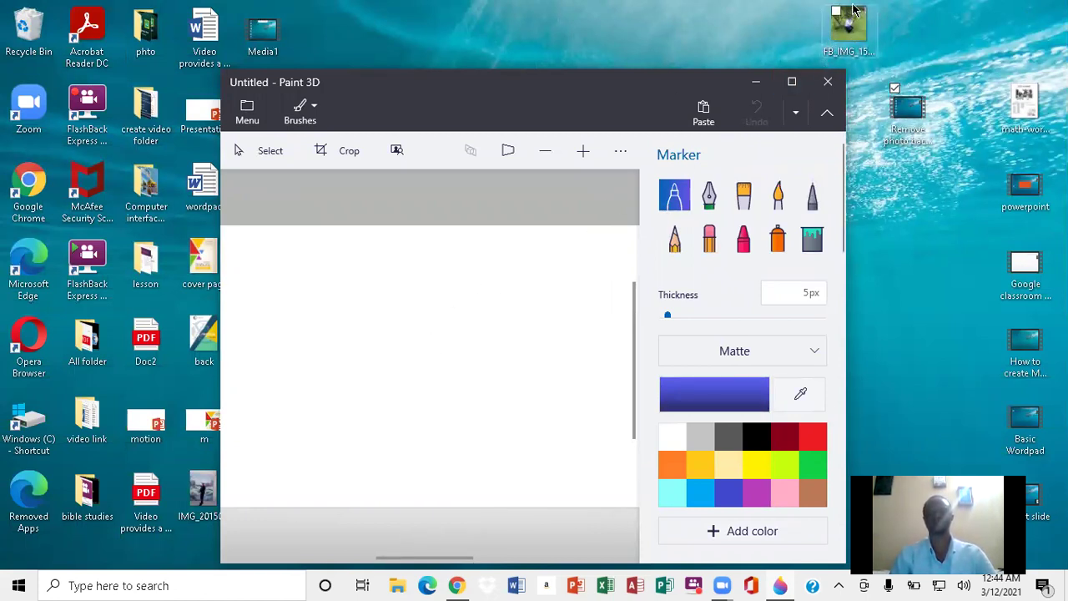
left_click_drag(855, 23, 453, 370)
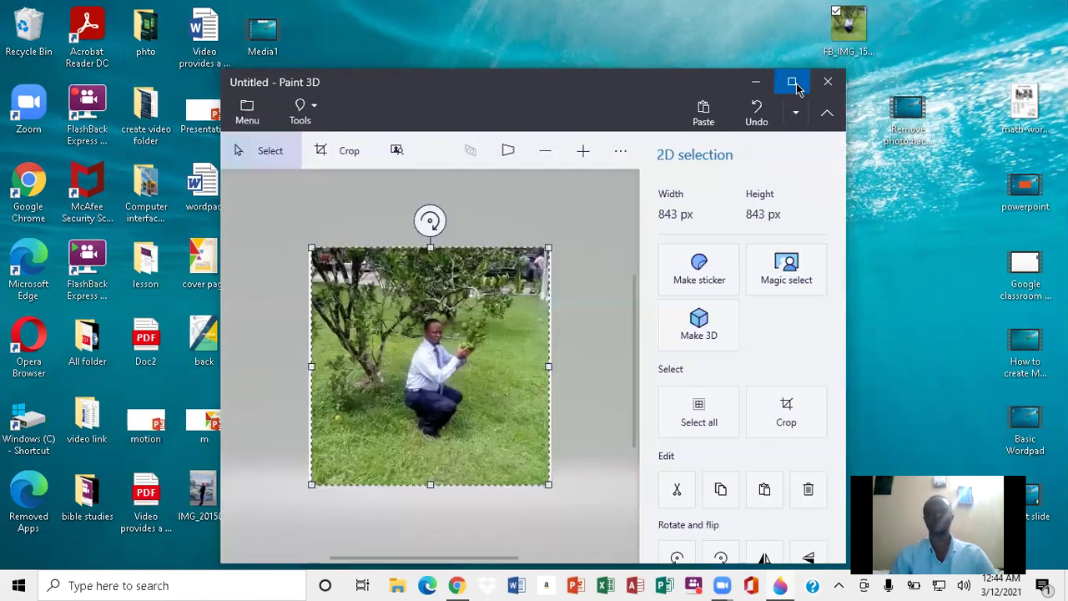
left_click(793, 83)
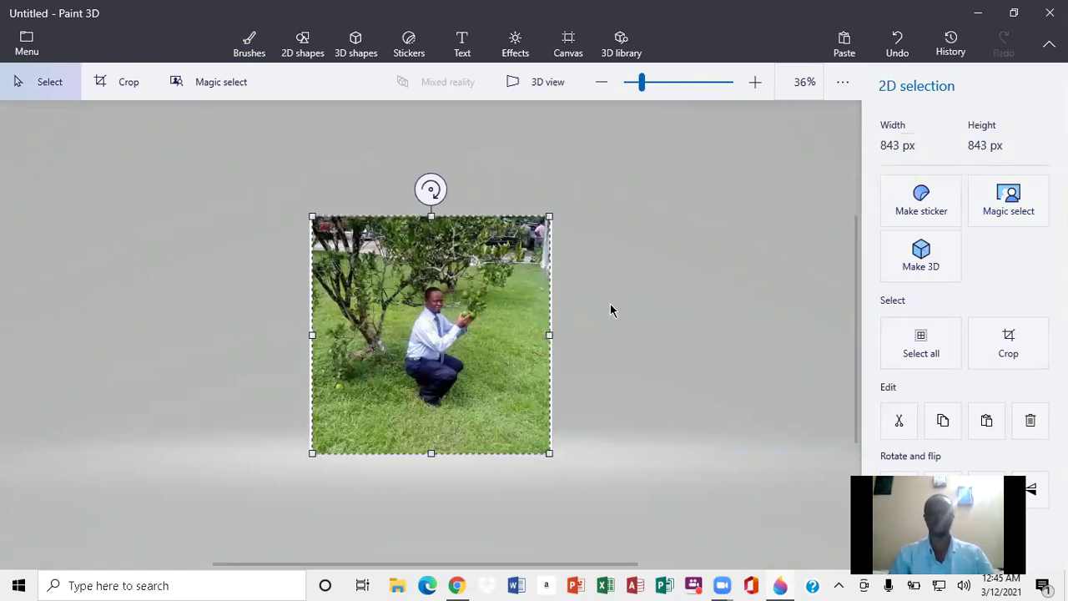
Start Magic select on the photo and tighten the focus area around the crouching man to generate his cutout
left_click(1022, 210)
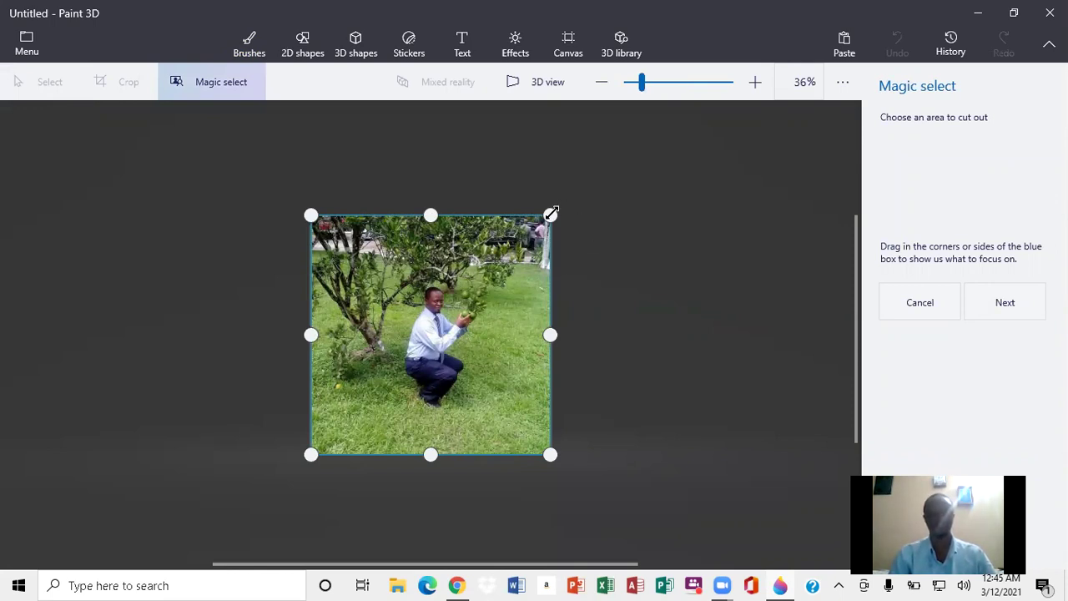
left_click_drag(551, 214, 479, 282)
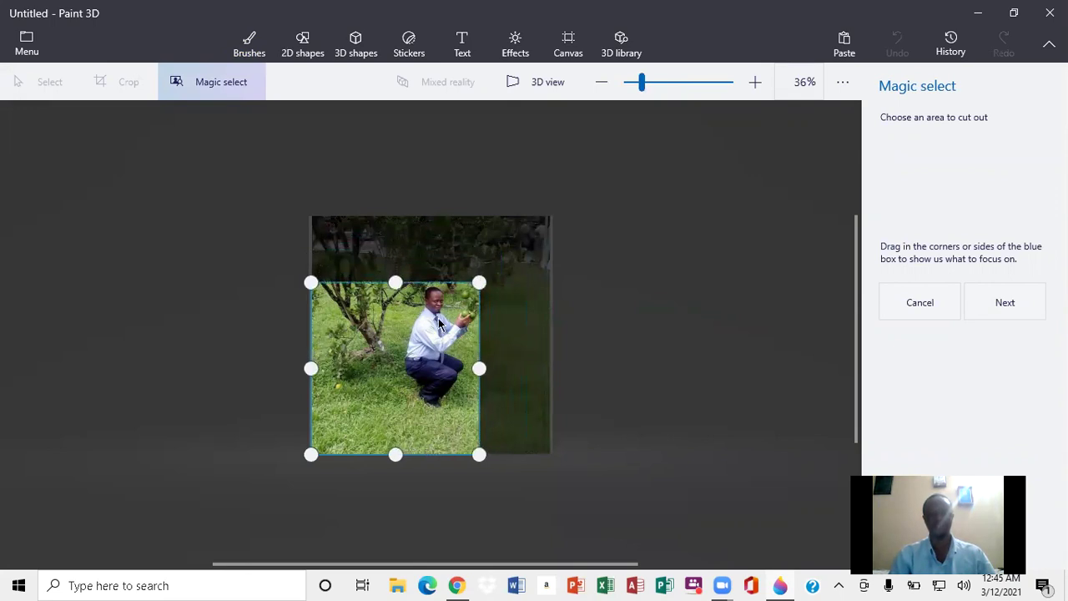
left_click_drag(311, 453, 383, 416)
mouse_move(429, 283)
left_mouse_down()
mouse_move(433, 268)
mouse_move(433, 278)
left_mouse_up()
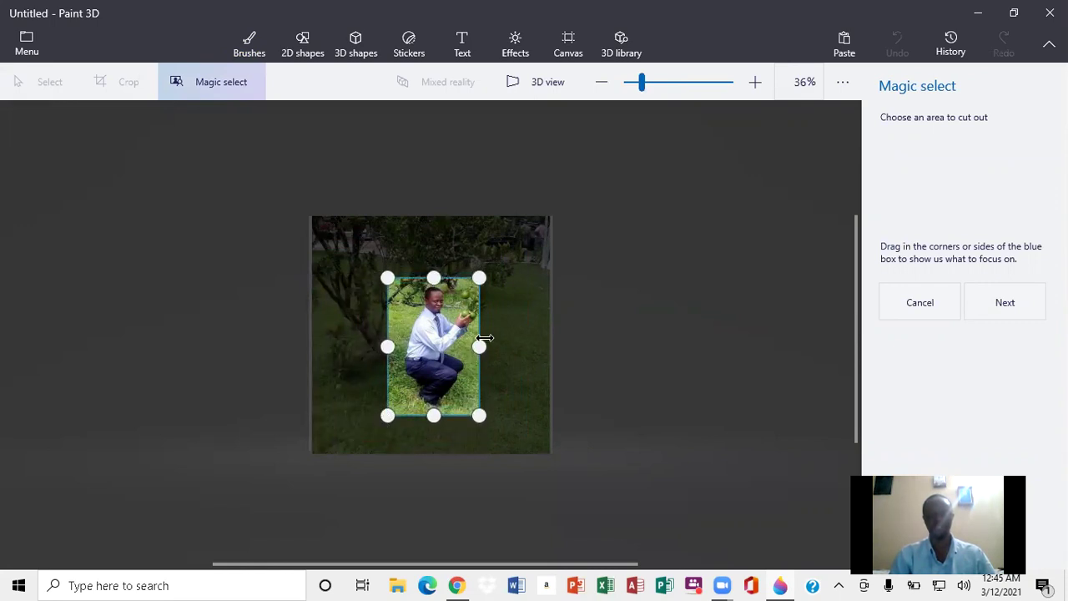
left_click_drag(482, 342, 485, 344)
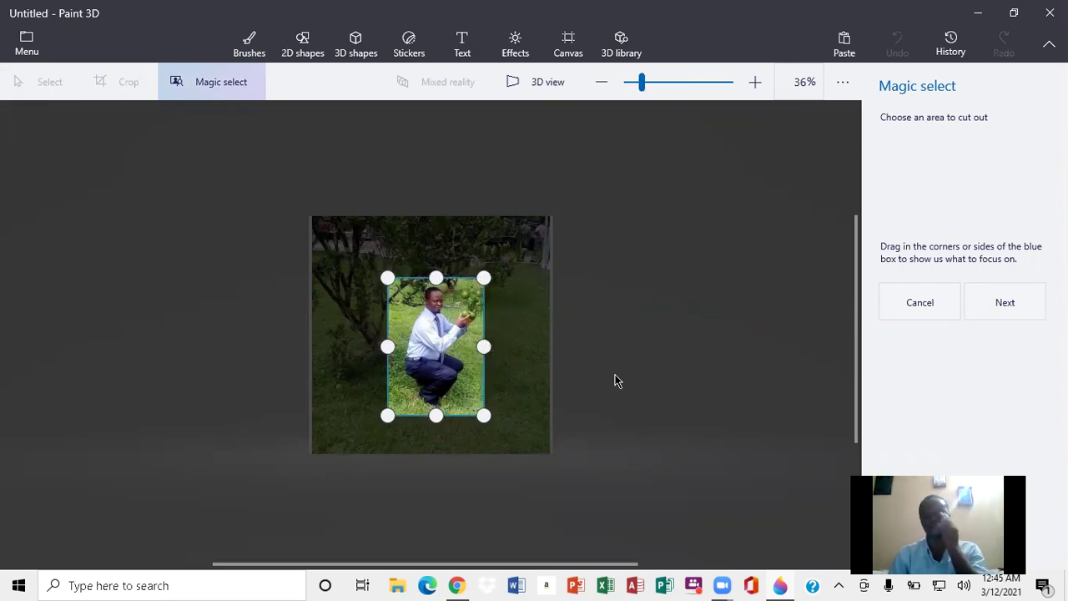
left_click(1017, 317)
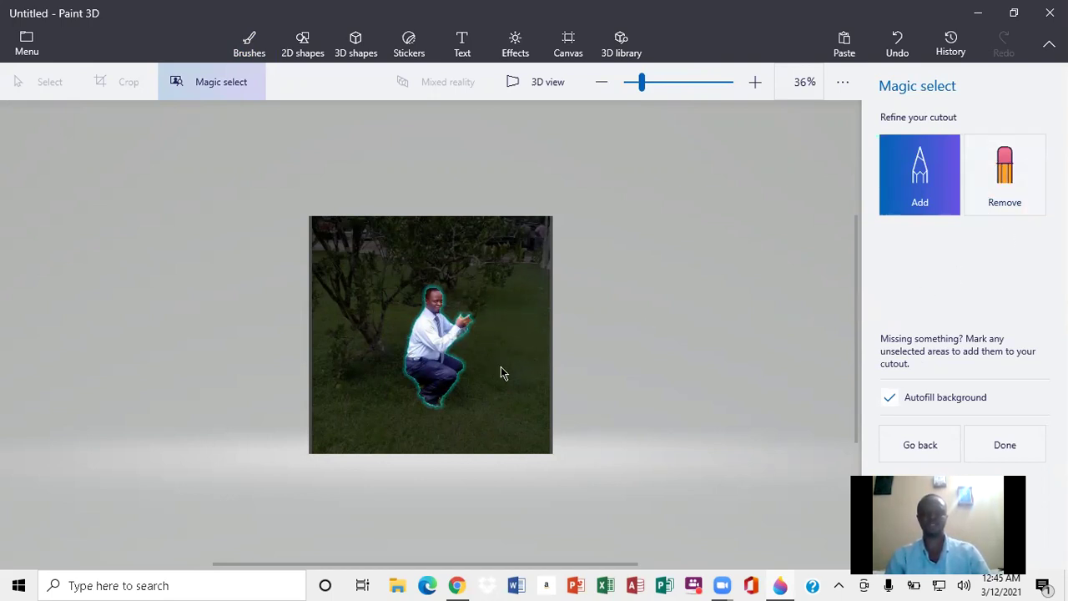
Finish the man's cutout and move it off the photo onto the empty area to the right
left_click(1006, 197)
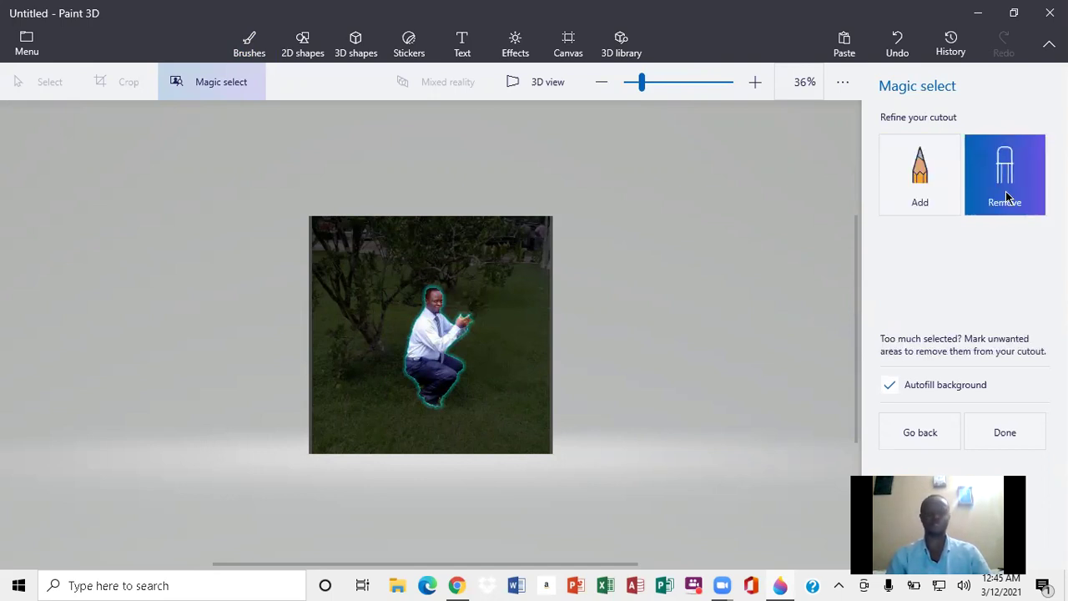
left_click(1015, 443)
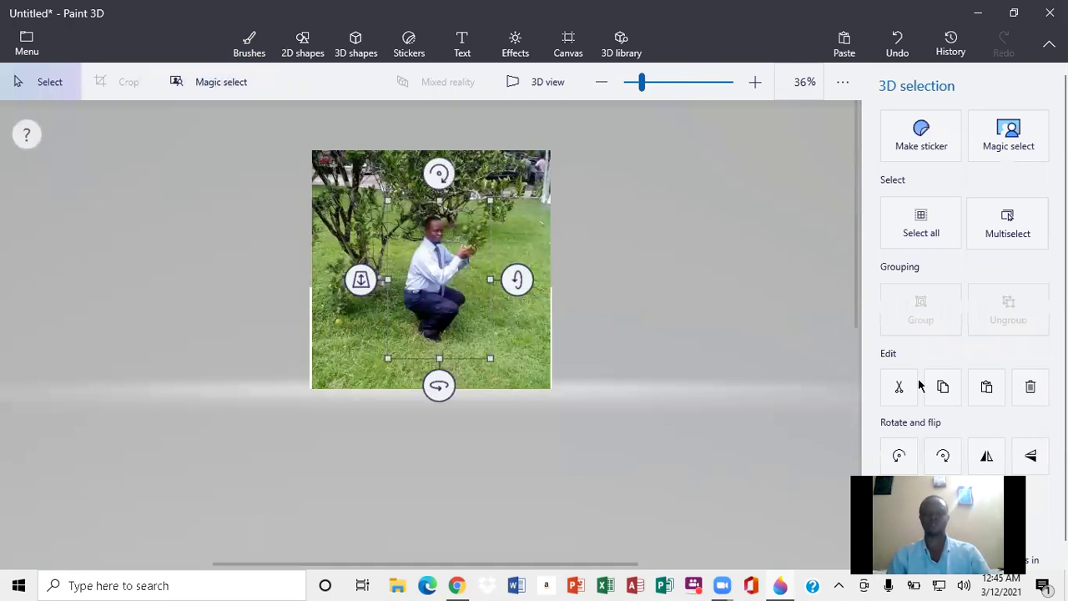
left_click_drag(446, 251, 691, 249)
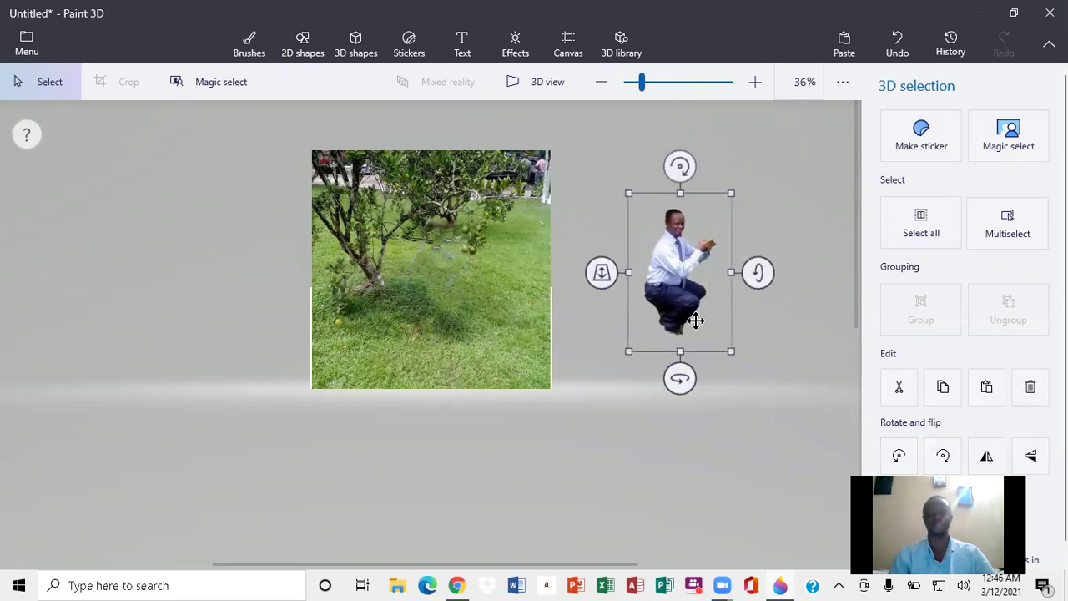
Cut the man's cutout to the clipboard and close the project without saving
right_click(690, 252)
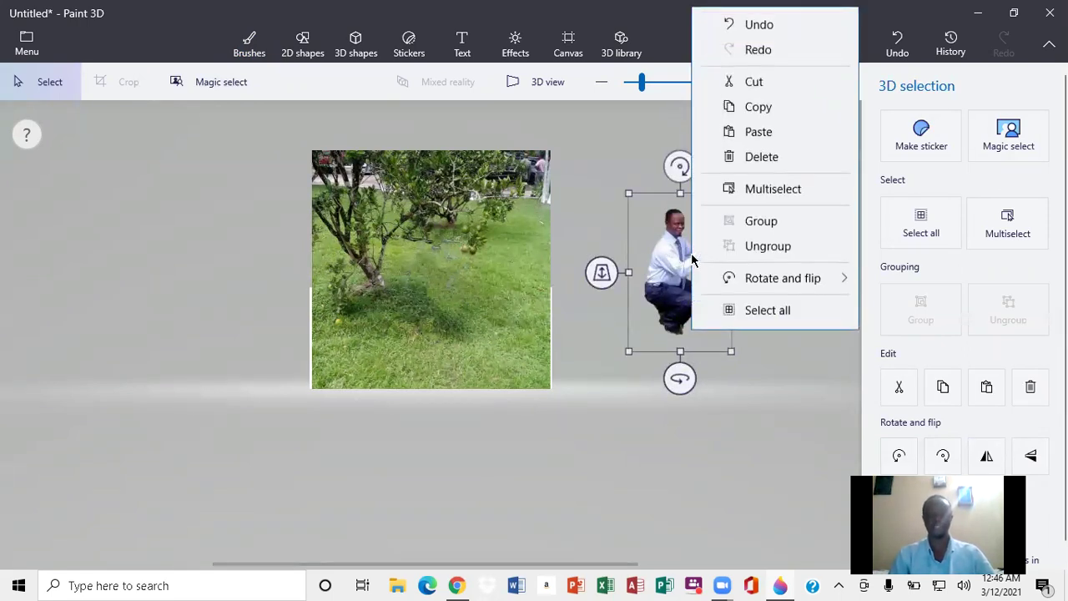
left_click(766, 83)
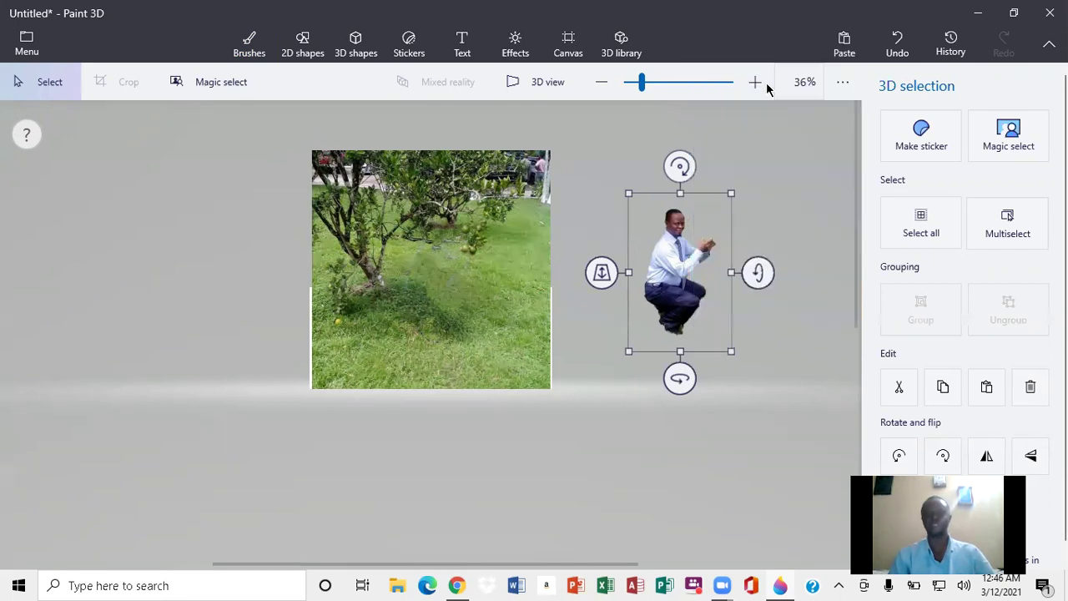
left_click(1049, 13)
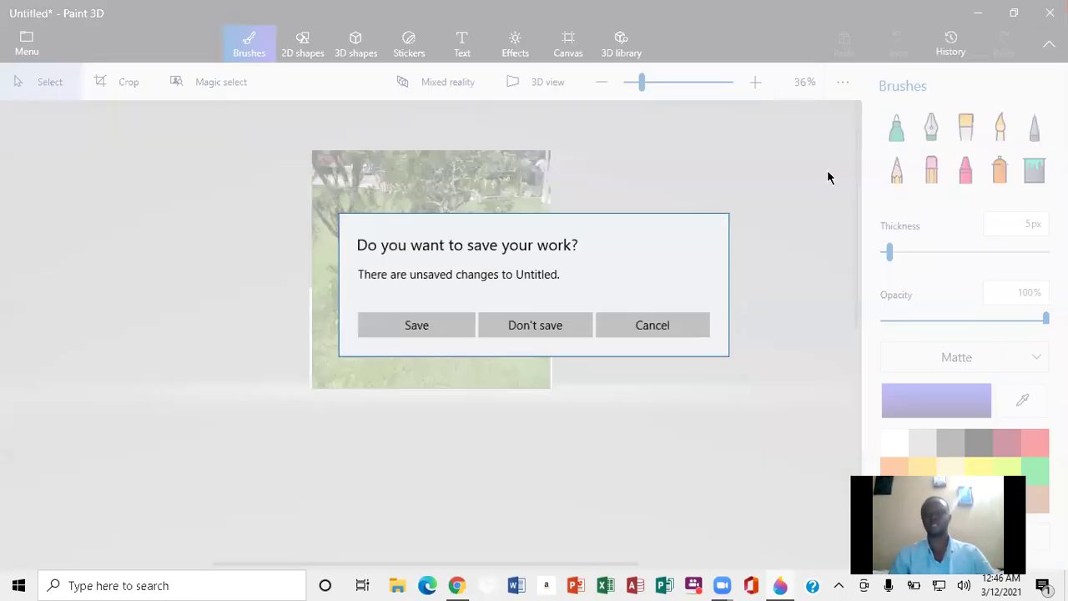
left_click(552, 326)
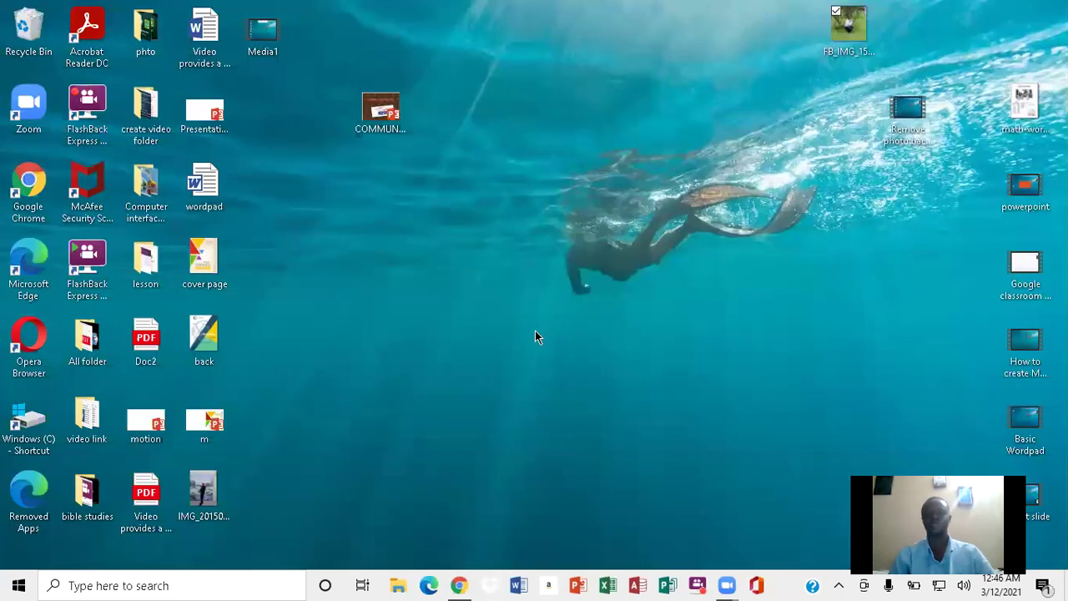
right_click(533, 353)
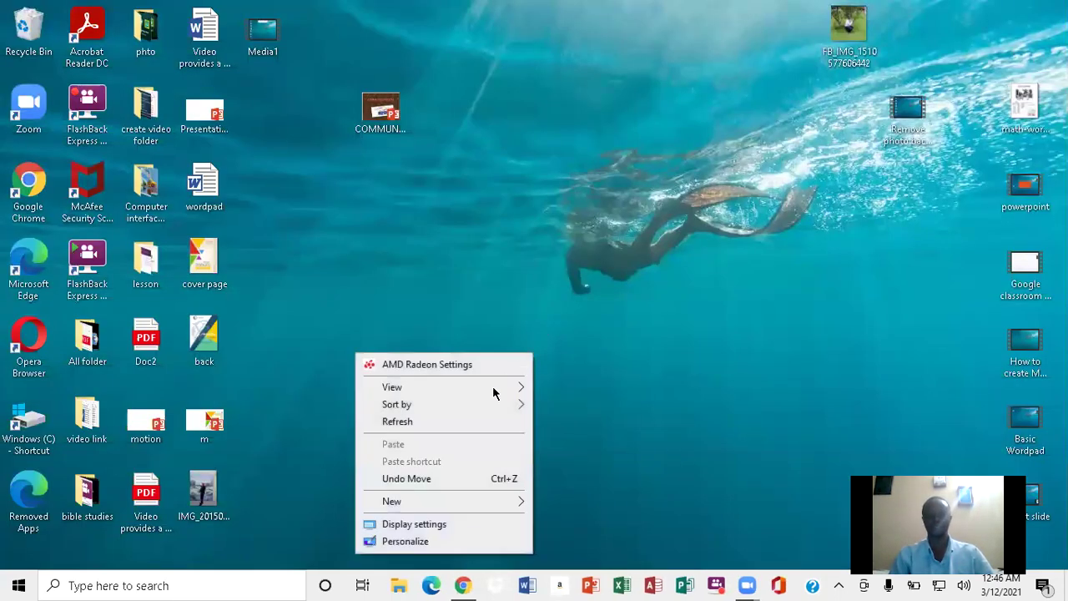
left_click(581, 279)
right_click(581, 279)
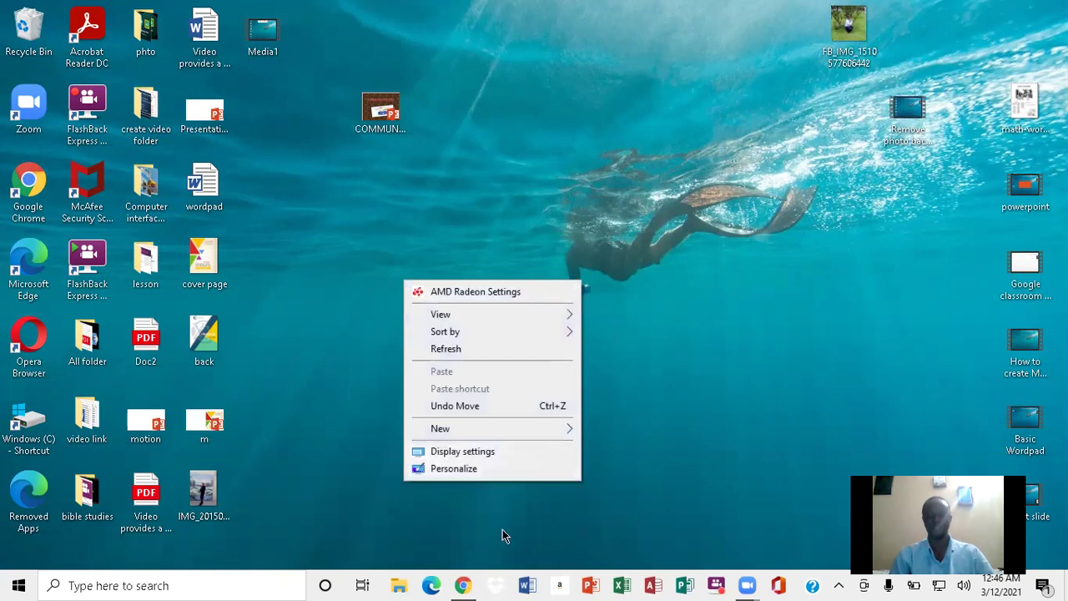
Switch to Word, create a blank document and paste the man's cutout into it, dismissing the activation wizard
left_click(527, 584)
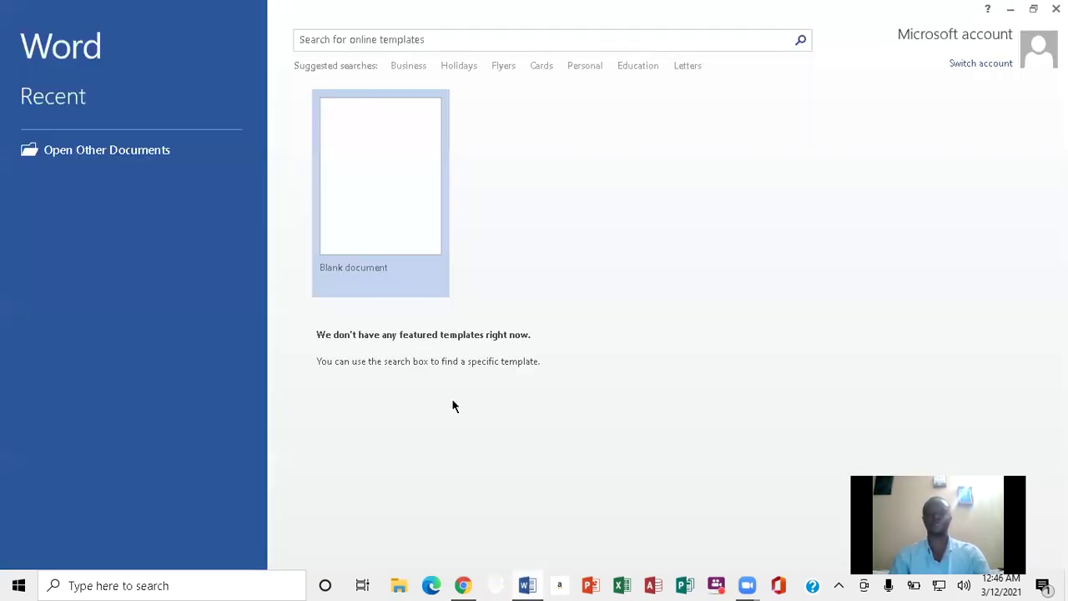
left_click(413, 207)
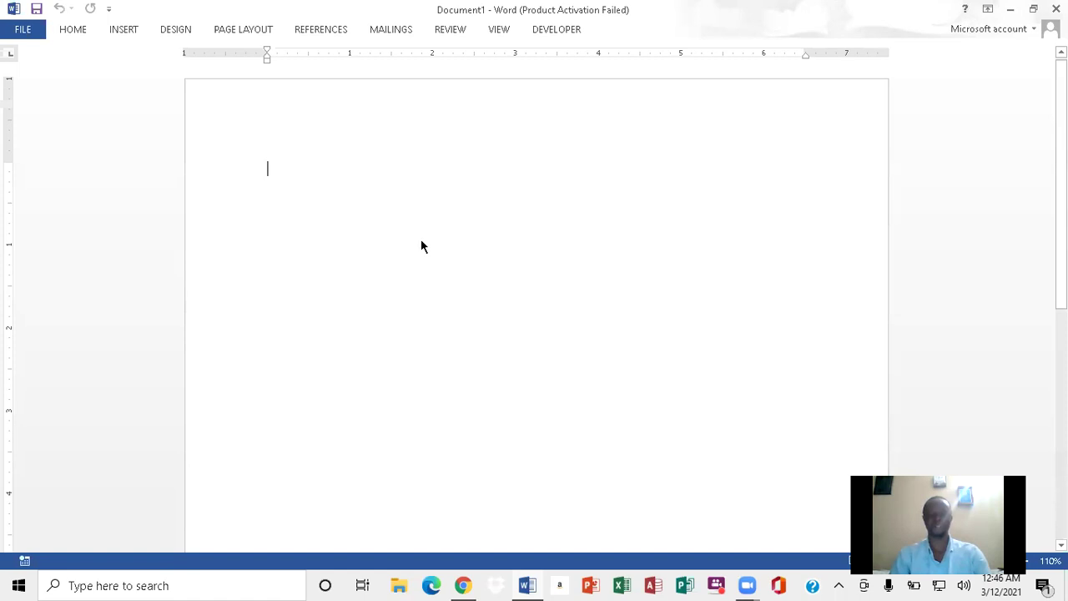
right_click(421, 241)
left_click(457, 305)
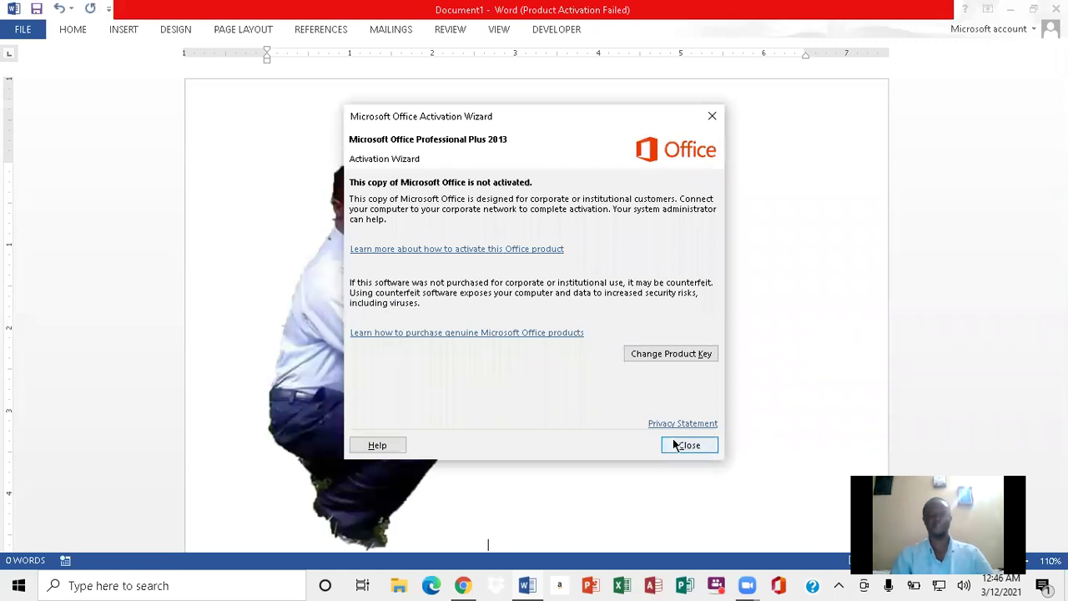
left_click(688, 445)
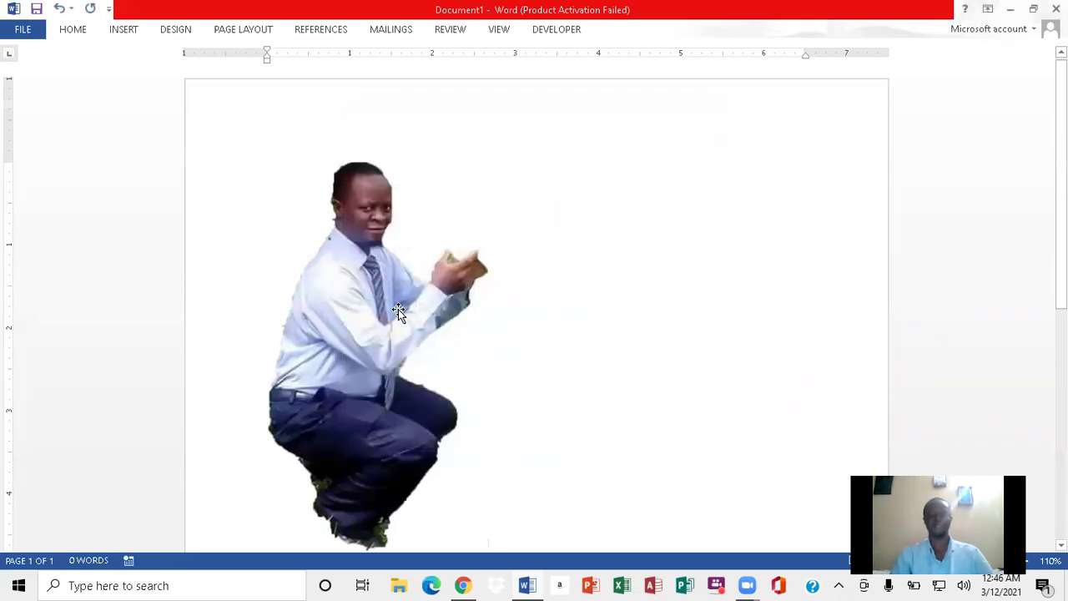
Set the man's picture to wrap Behind Text and move it toward the middle of the page
left_click(357, 300)
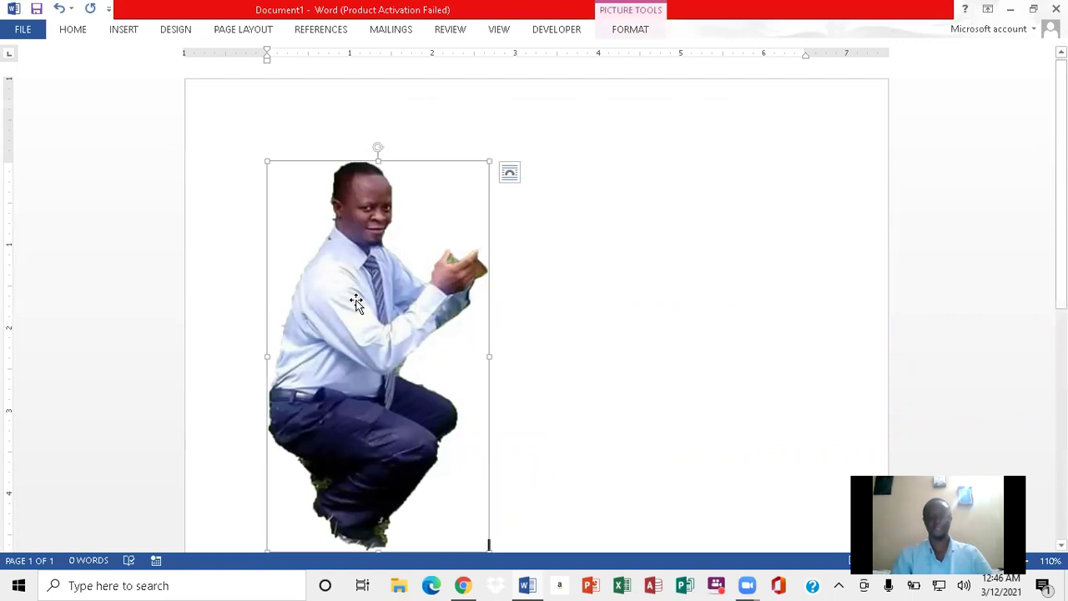
right_click(356, 301)
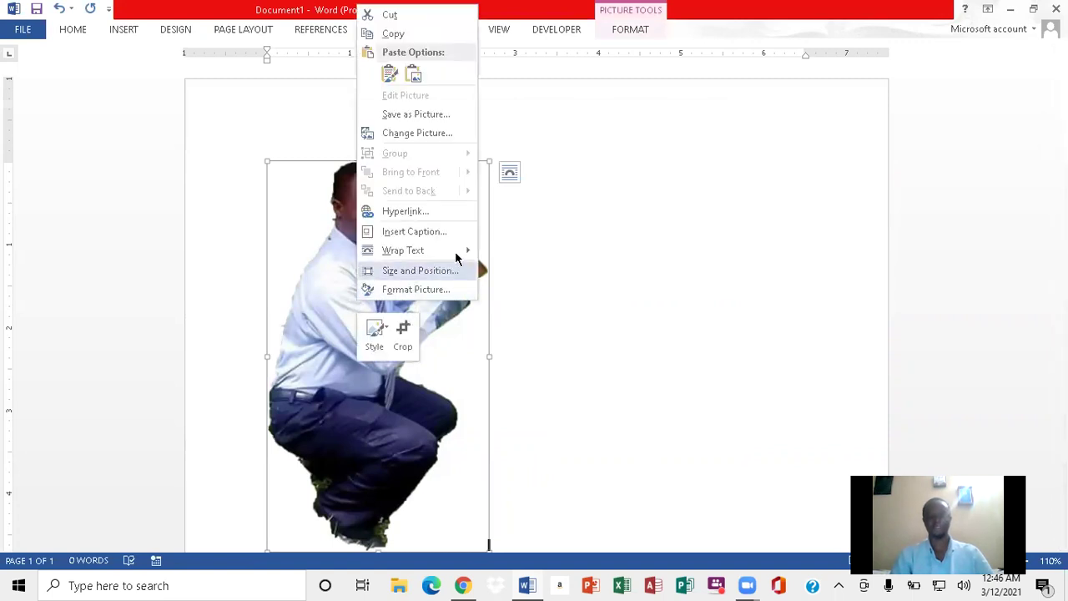
mouse_move(457, 254)
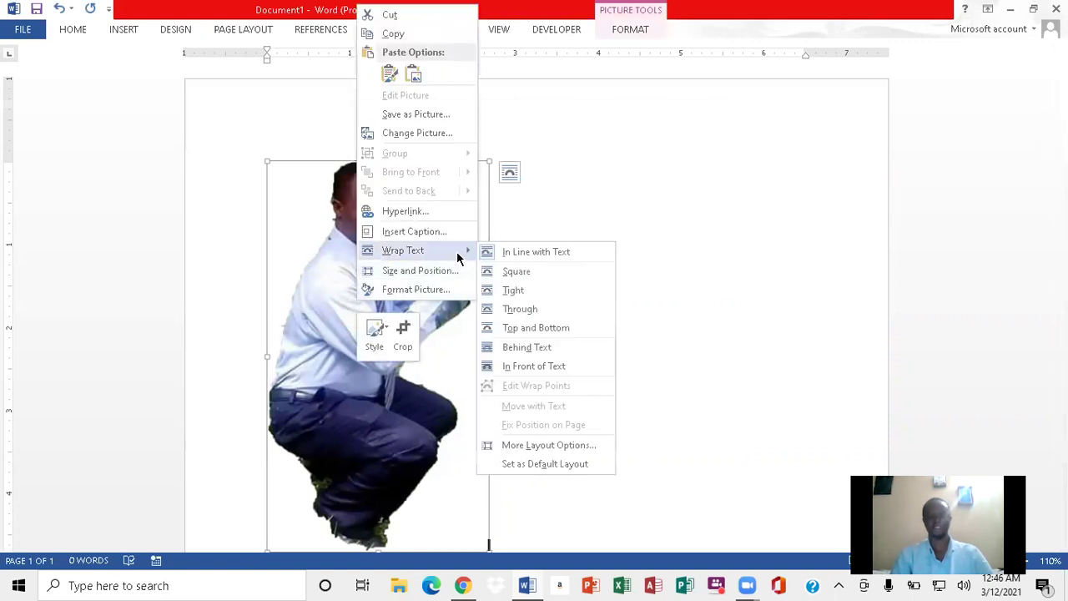
left_click(529, 346)
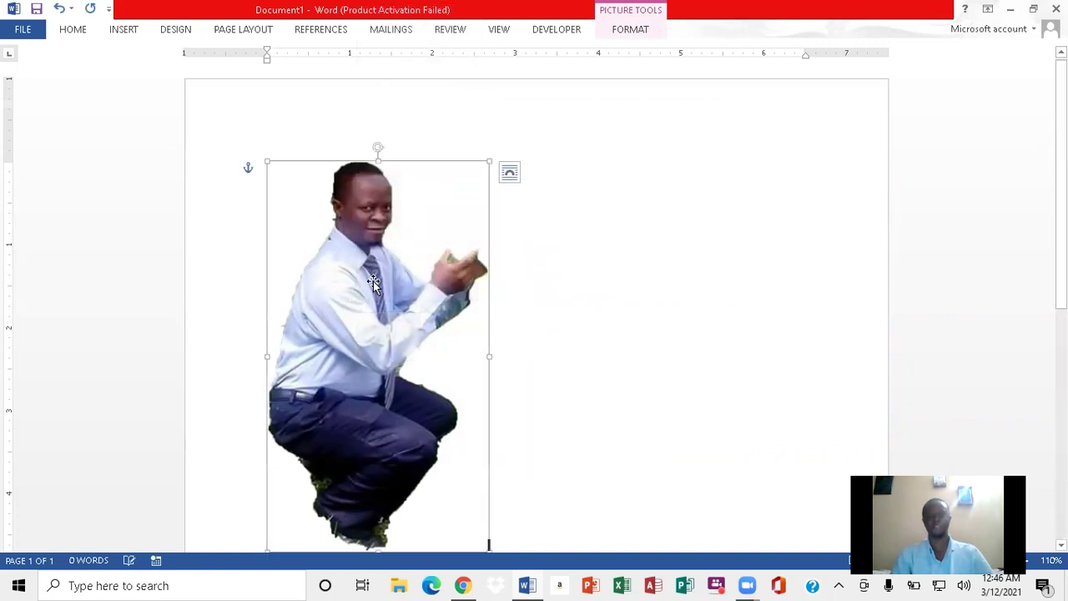
left_click_drag(509, 267, 454, 270)
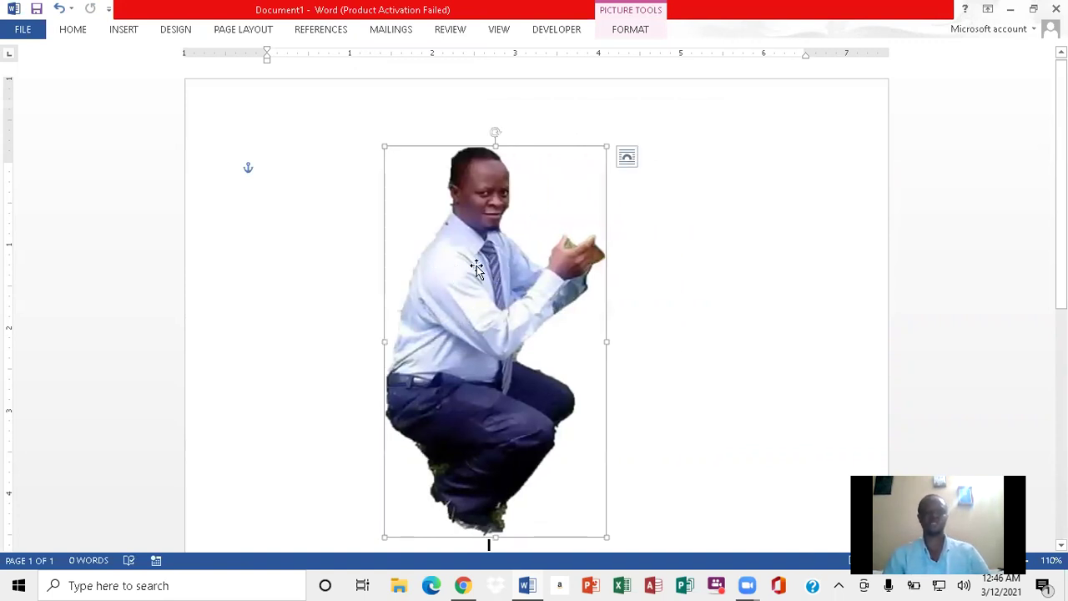
Insert the river picture OIP (1) from the Pictures folder at the start of the document
left_click(356, 264)
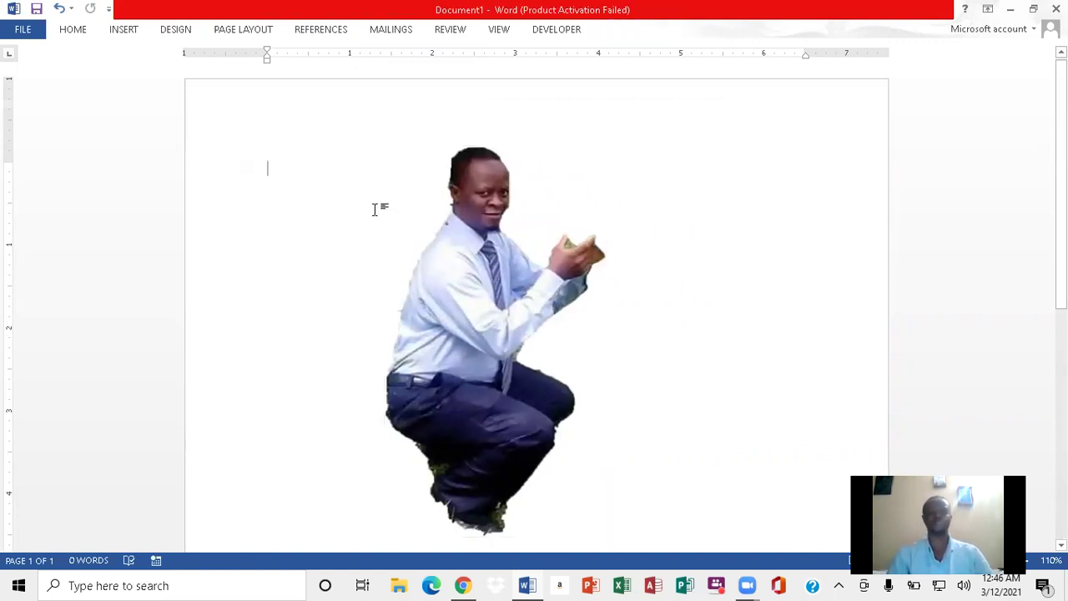
left_click(122, 30)
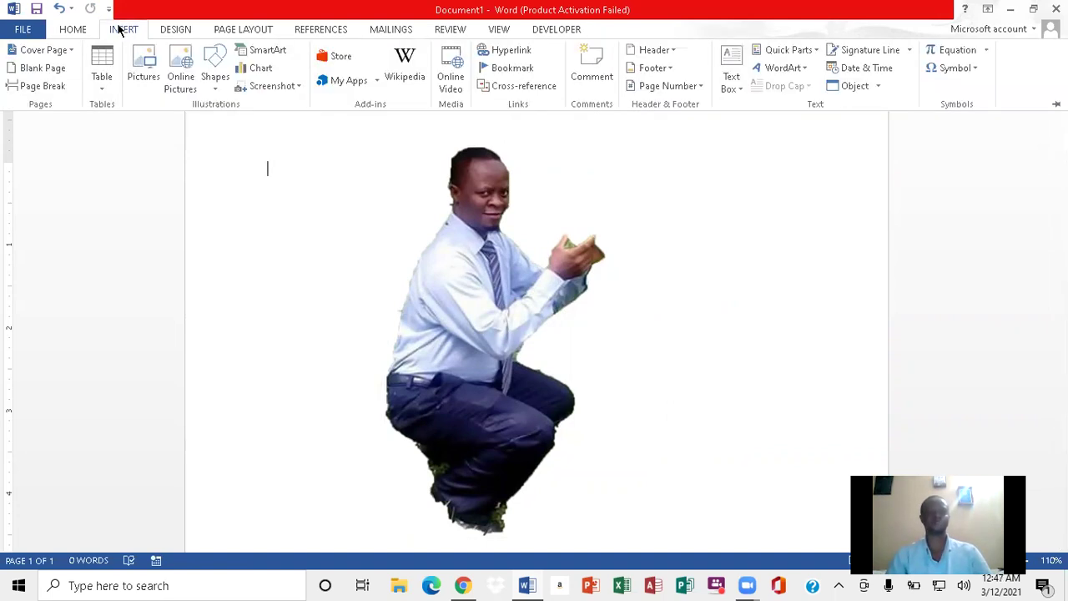
left_click(141, 69)
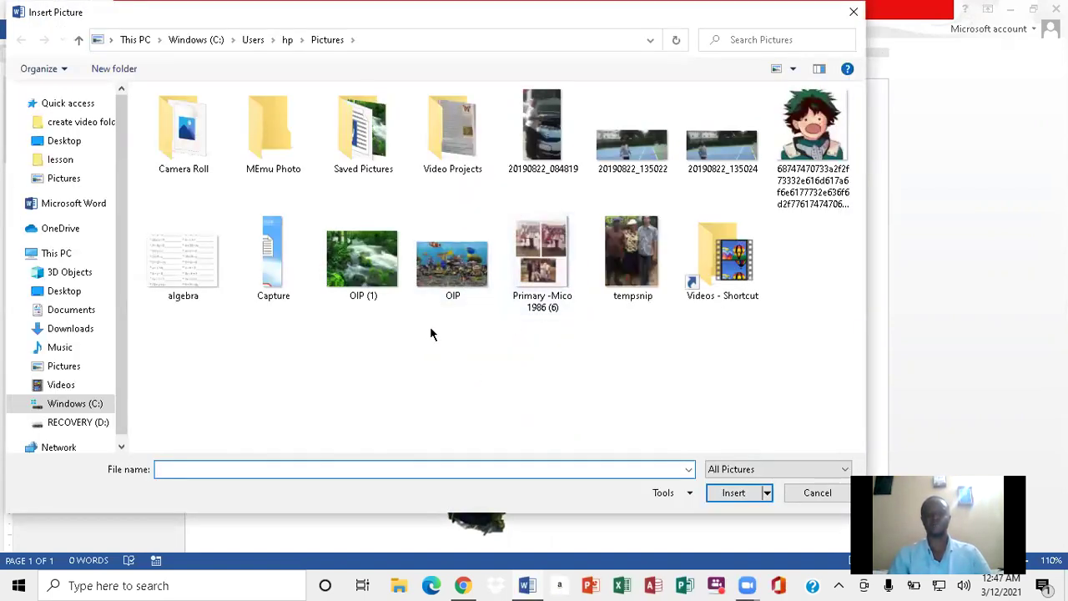
left_click(367, 276)
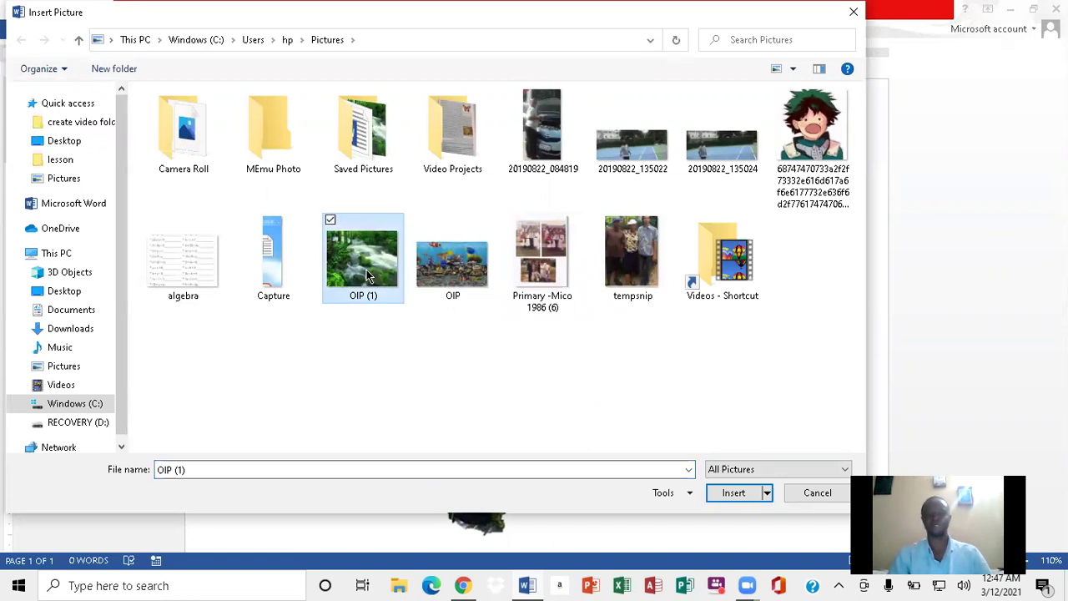
left_click(735, 496)
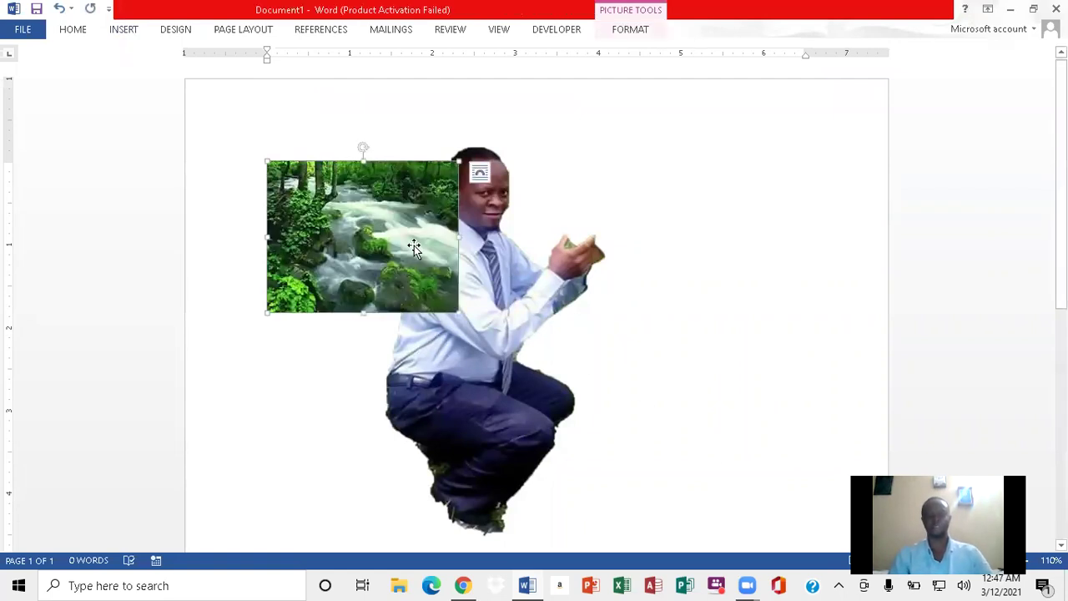
Set the river picture to wrap In Front of Text and enlarge it to about 6.7 inches wide
right_click(414, 246)
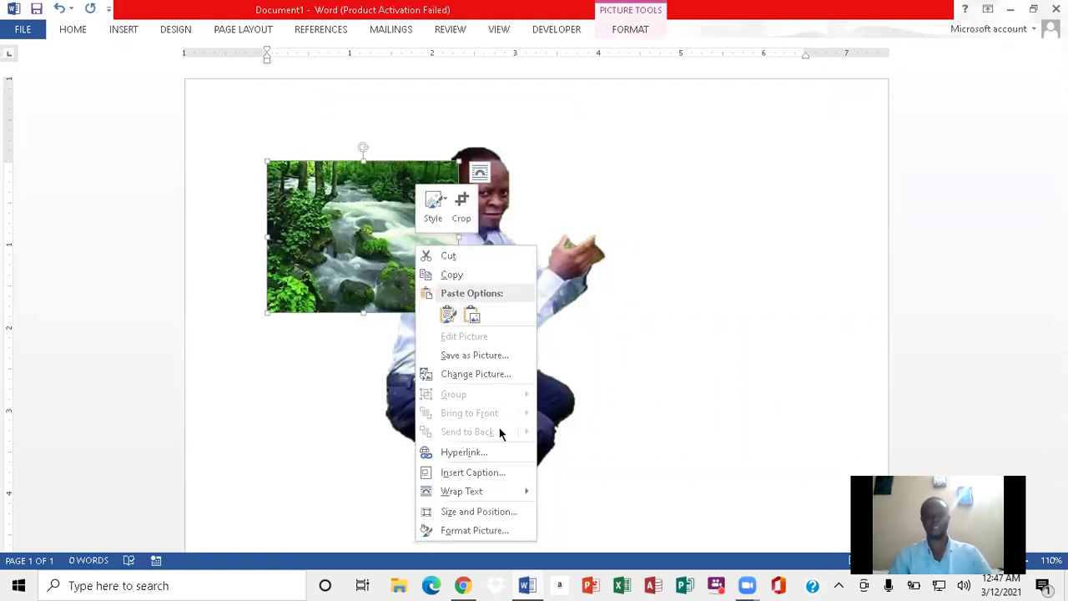
mouse_move(501, 495)
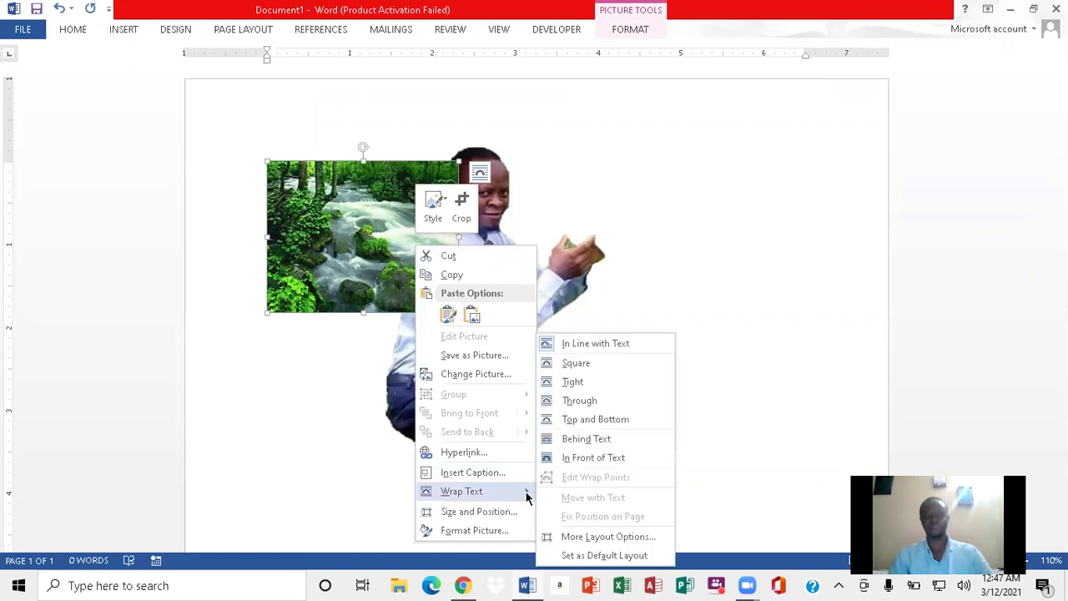
left_click(616, 459)
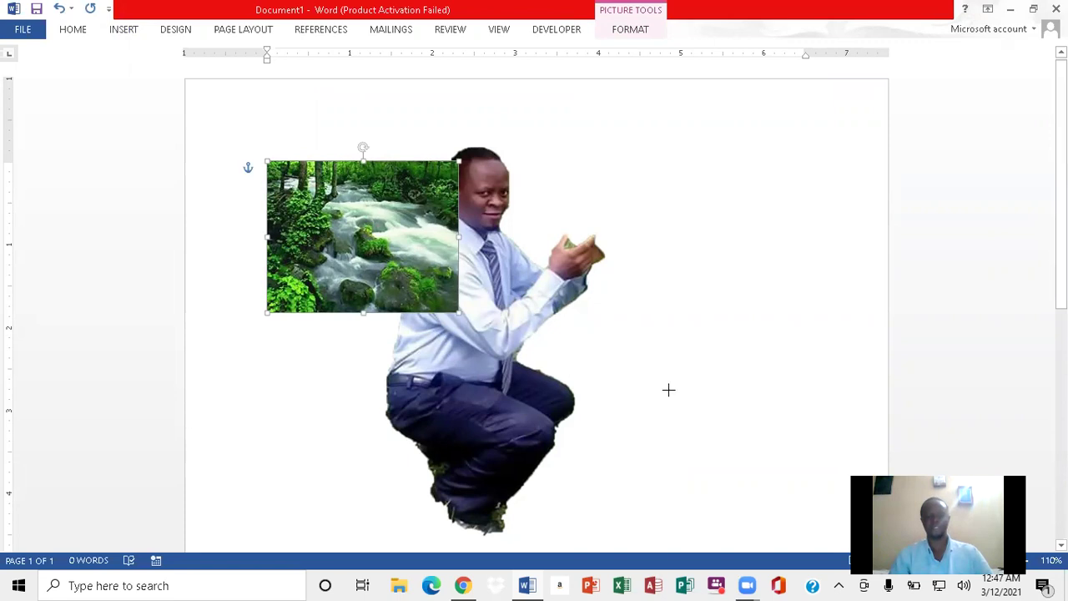
left_click_drag(817, 442, 817, 441)
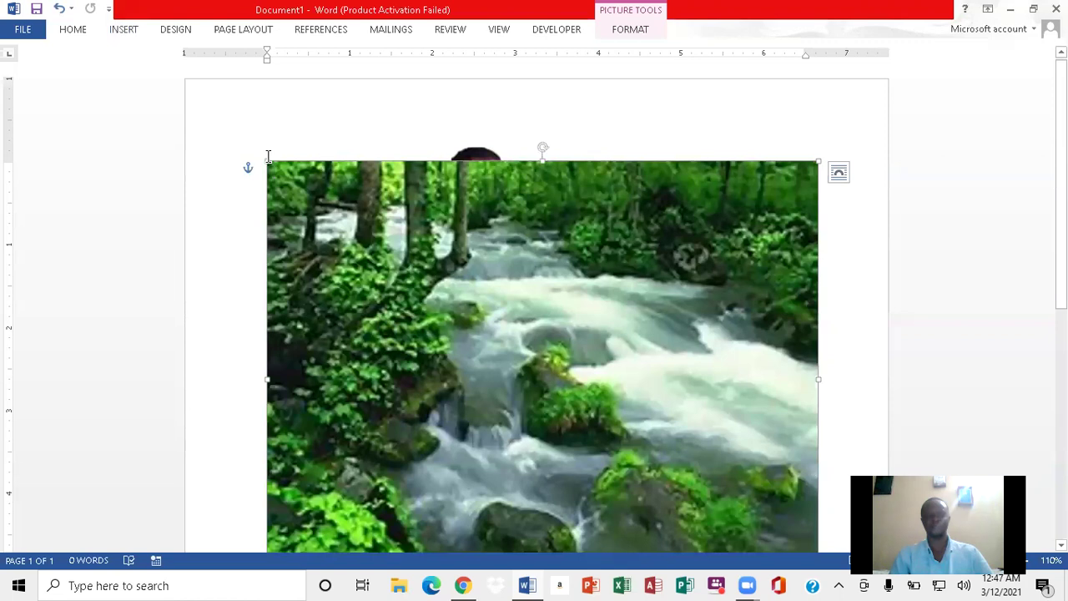
Enlarge the river picture up and outward to about 7.4 inches wide and send it to the back
left_click_drag(269, 163, 209, 112)
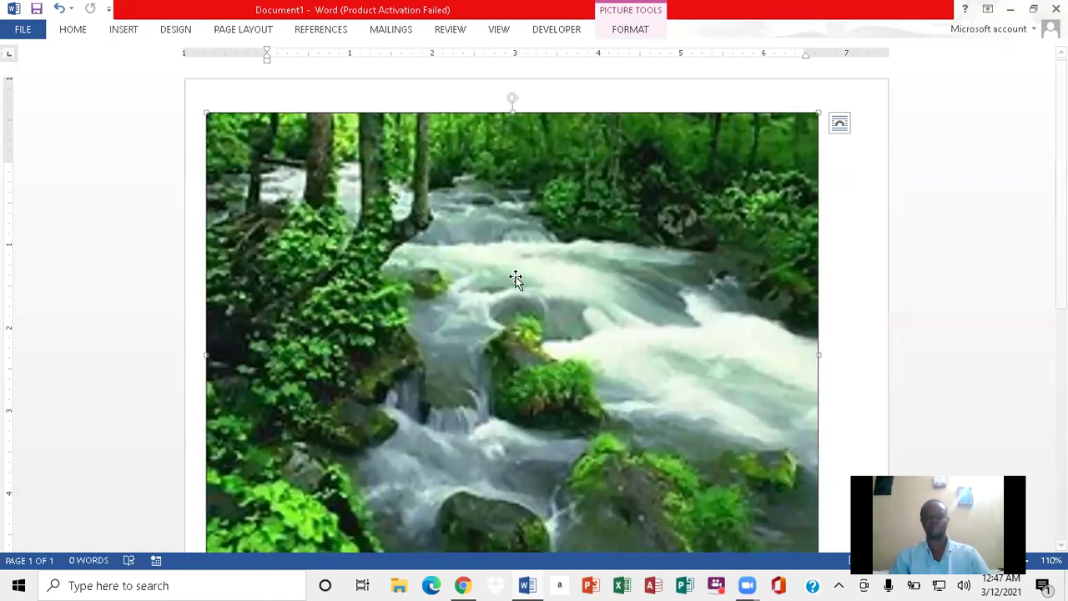
right_click(564, 197)
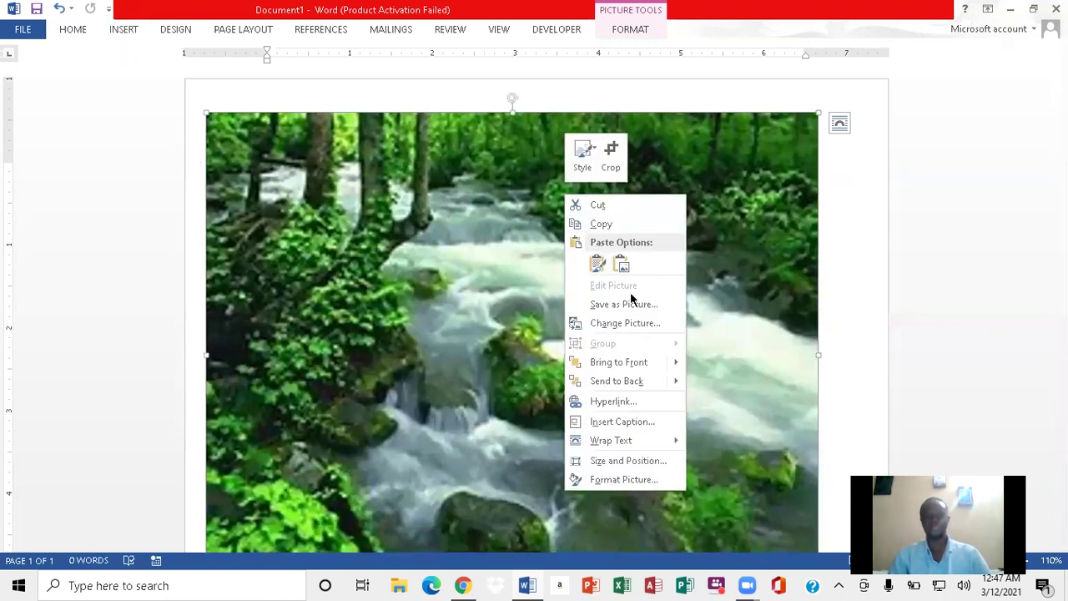
mouse_move(644, 382)
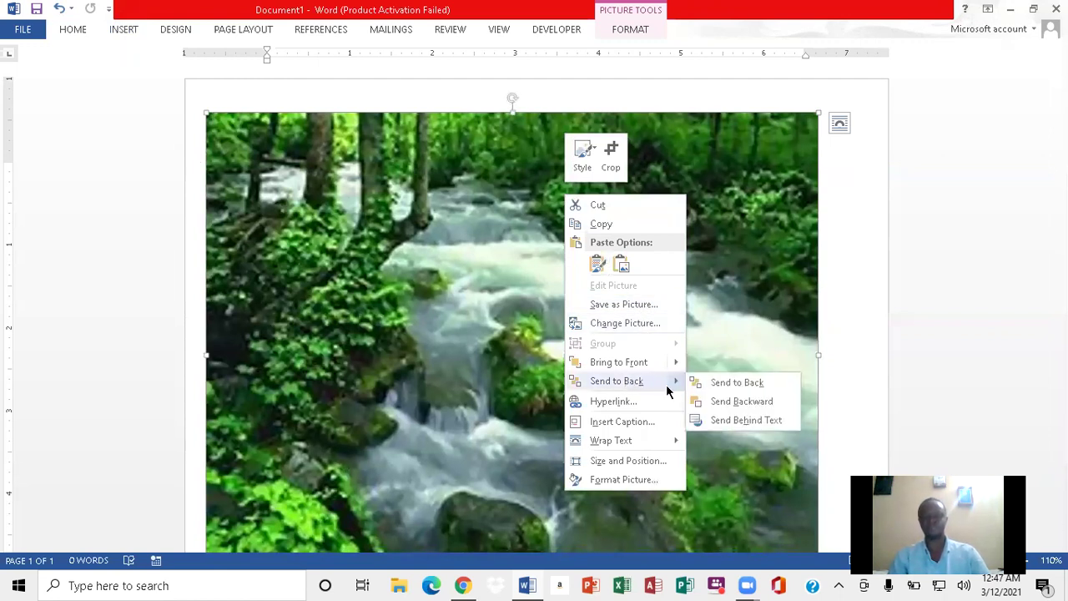
left_click(730, 383)
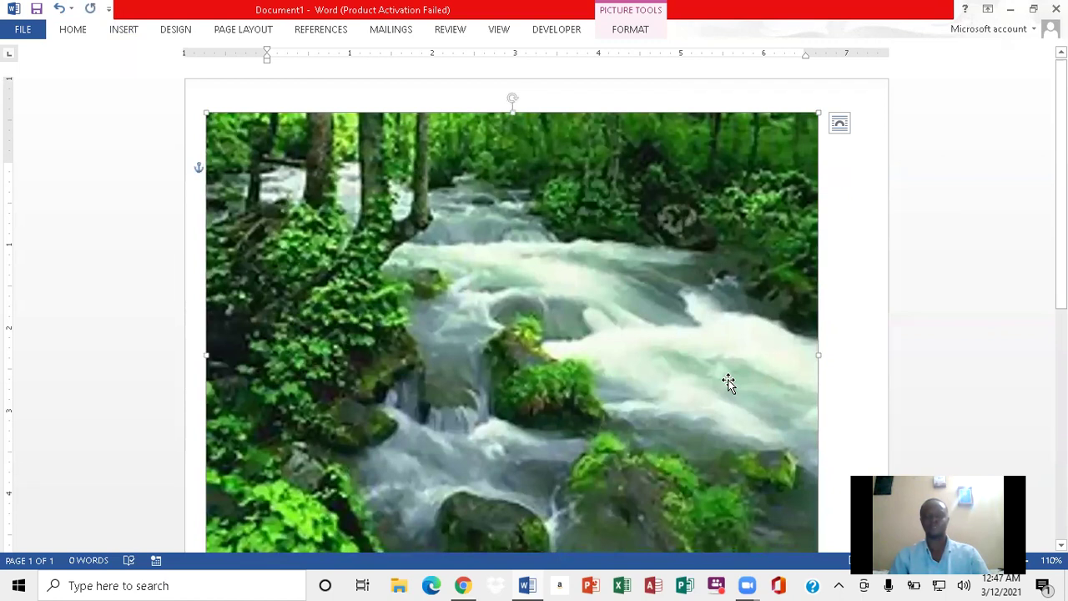
Move the river picture down to uncover the man's upper body and bring the man's cutout forward one level
left_click_drag(674, 164, 684, 369)
scroll(539, 220, "down", 3)
left_click_drag(542, 216, 553, 303)
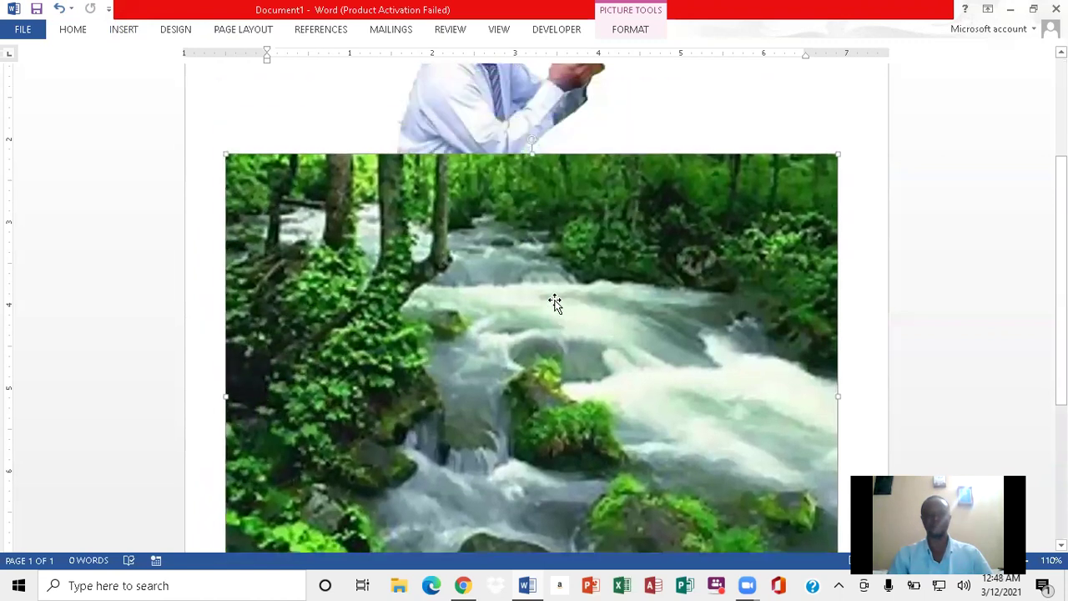
right_click(499, 106)
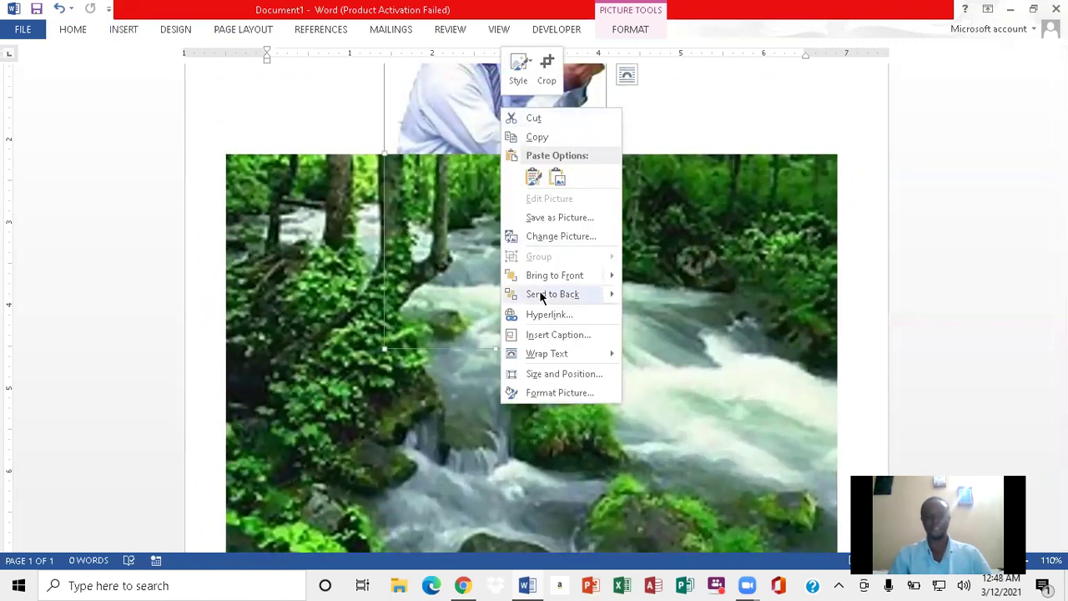
mouse_move(559, 302)
mouse_move(589, 282)
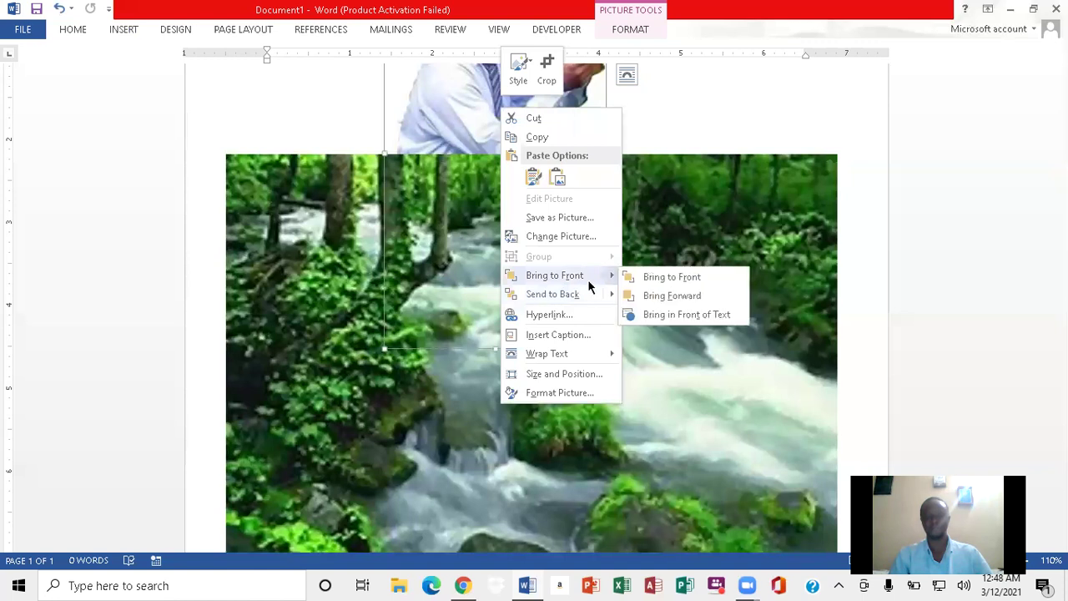
left_click(657, 292)
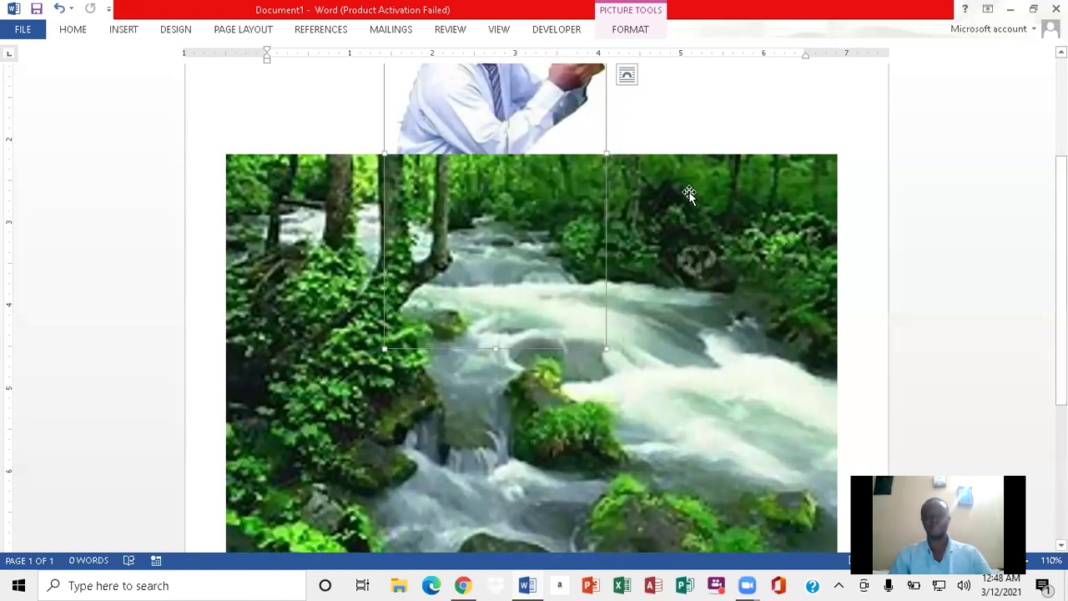
Move the river picture back over the man and enlarge it to cover almost the full page width
left_click_drag(689, 193, 672, 102)
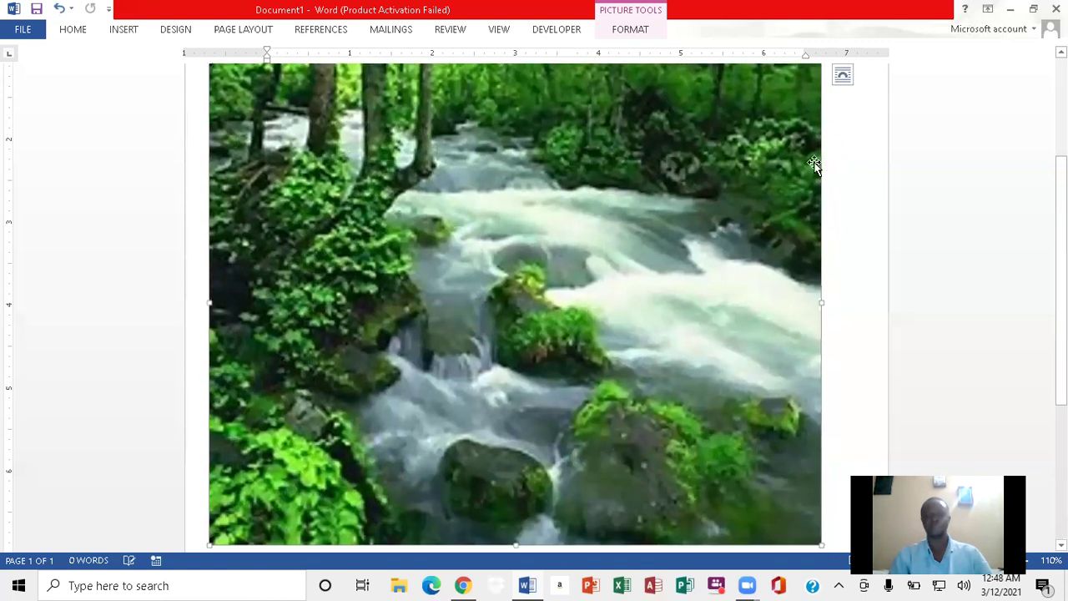
scroll(1020, 161, "up", 1)
scroll(515, 333, "up", 1)
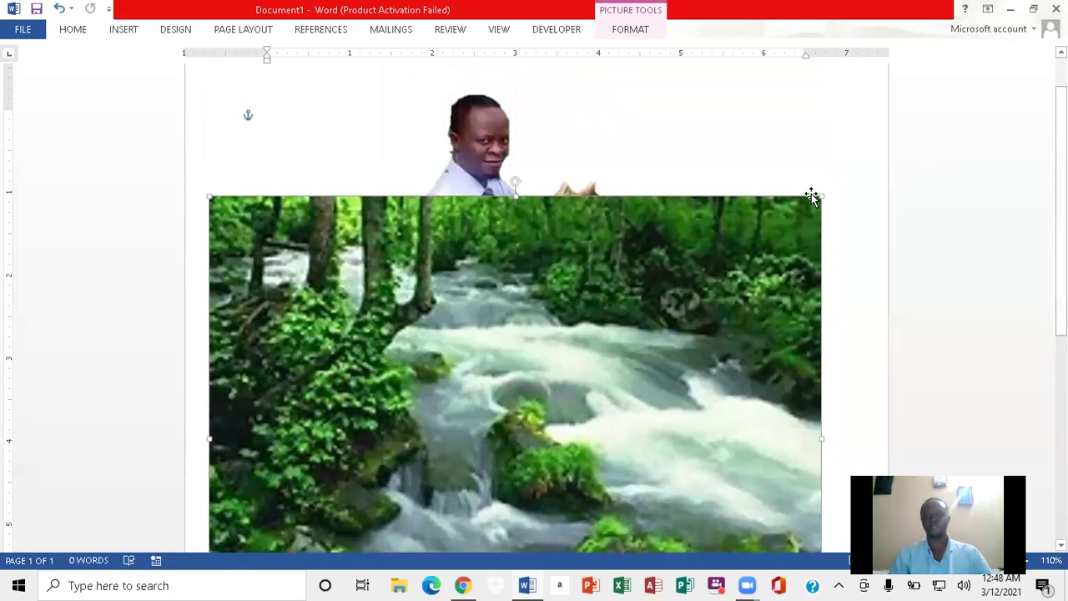
left_click_drag(822, 183, 865, 100)
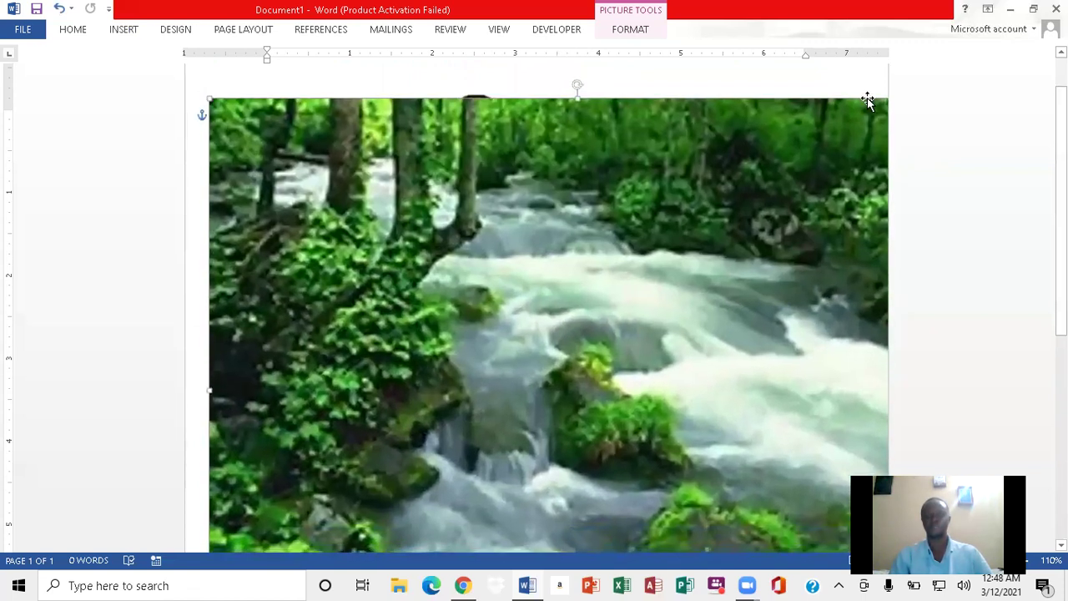
left_click_drag(753, 153, 705, 145)
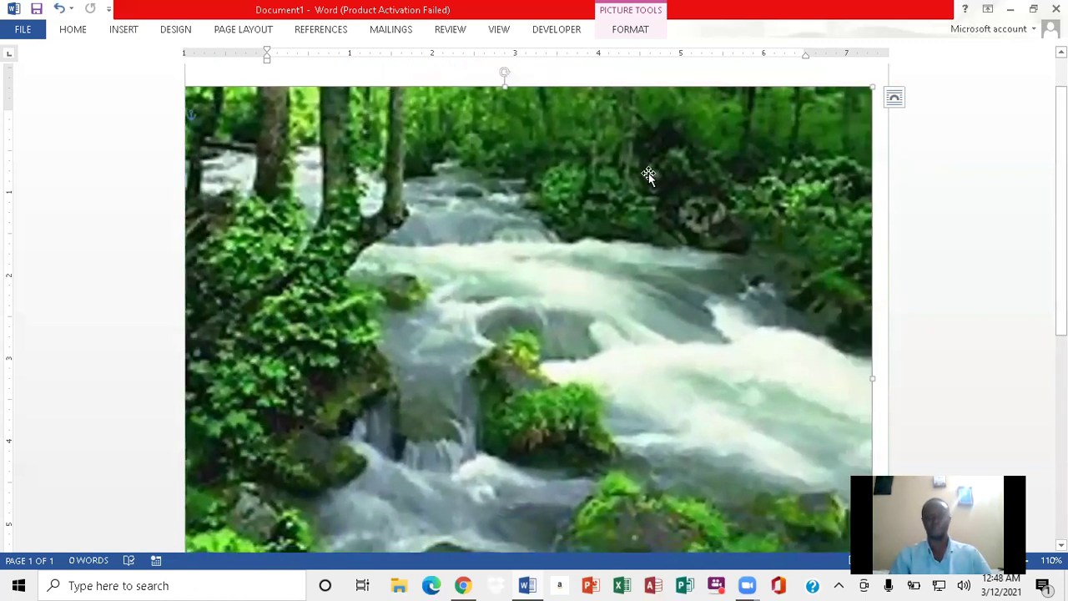
Send the river picture behind text and move the man's cutout slightly down and right over the river
right_click(649, 174)
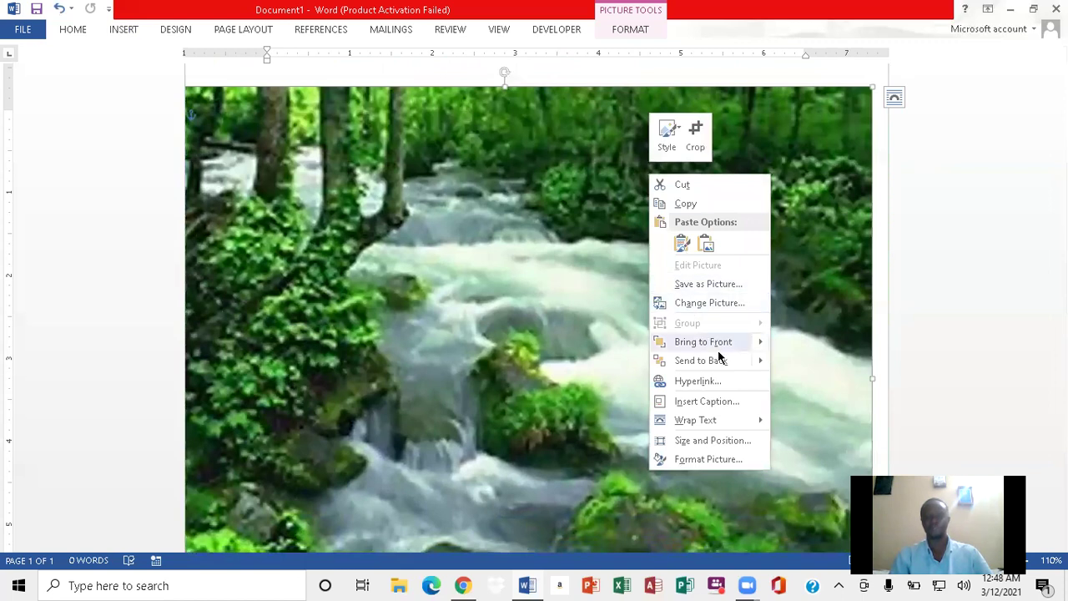
mouse_move(719, 359)
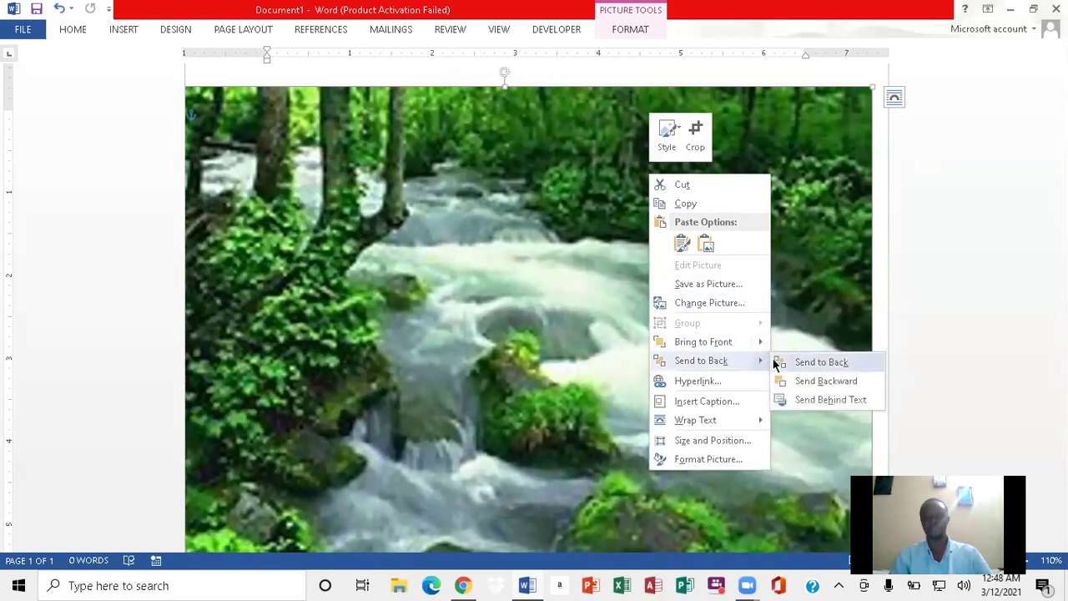
left_click(822, 404)
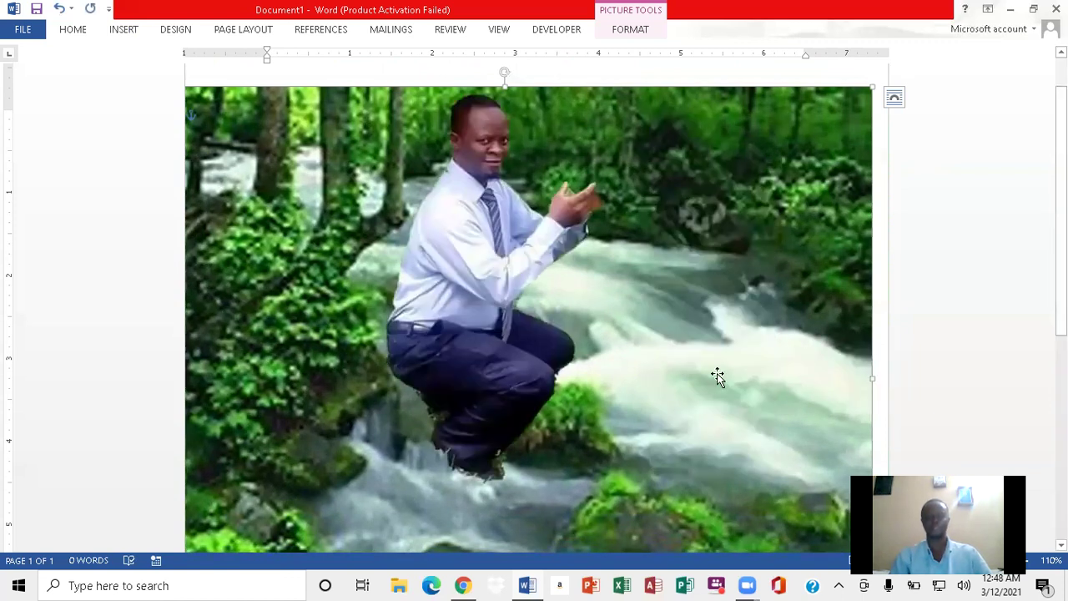
left_click_drag(516, 266, 565, 307)
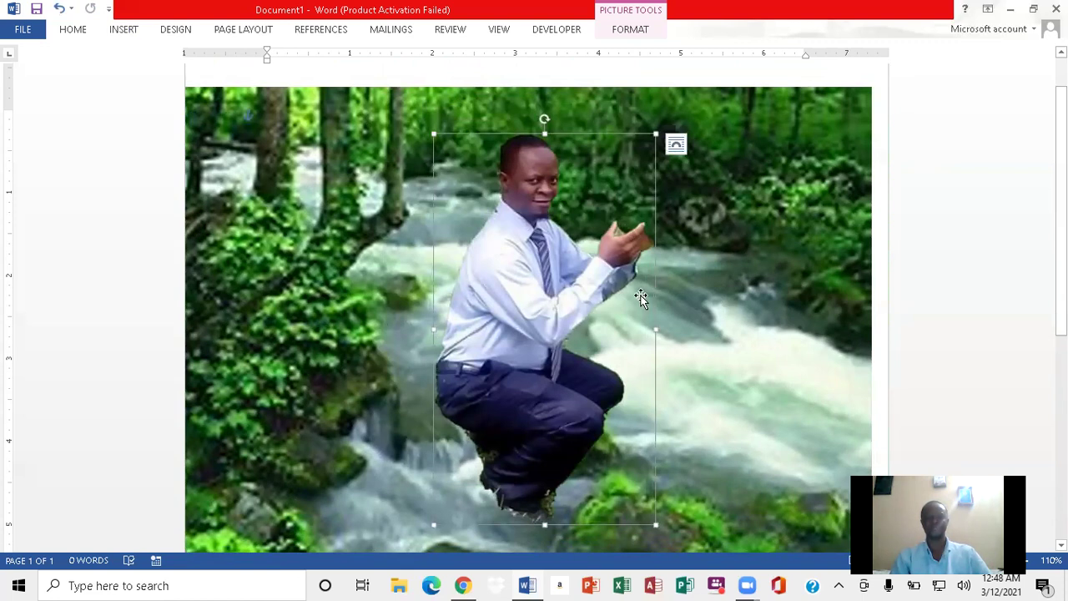
Save the river background as a JPEG picture named "my photo" on the Desktop
left_click(745, 306)
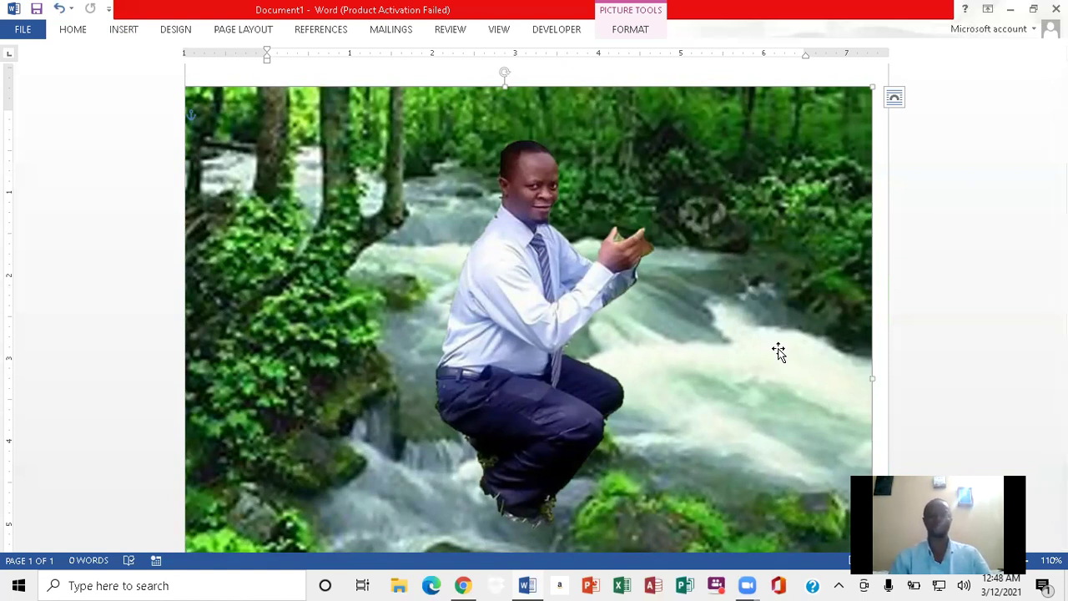
right_click(709, 200)
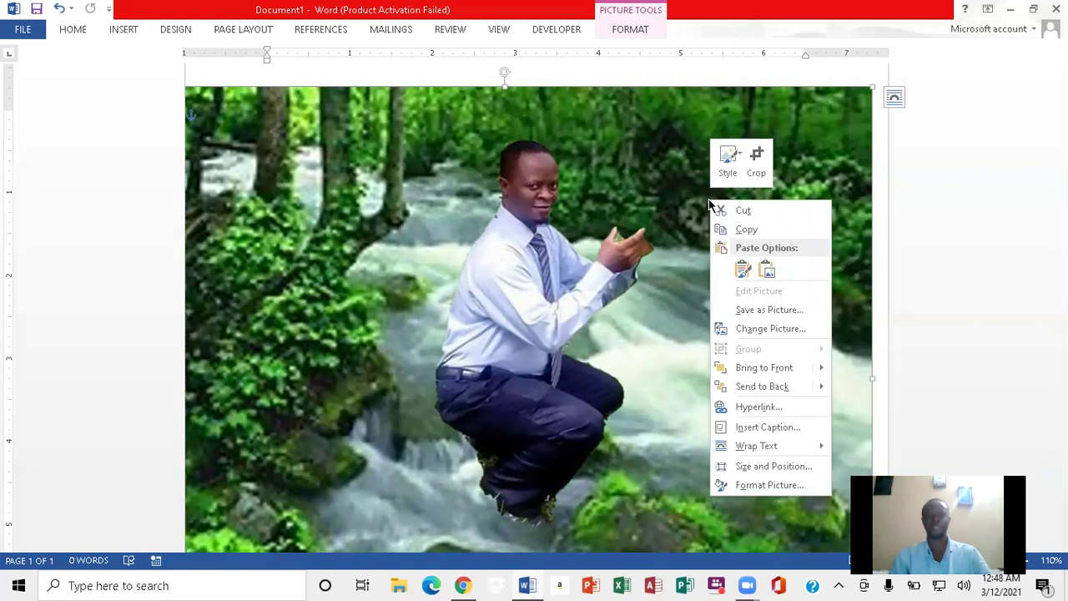
left_click(768, 310)
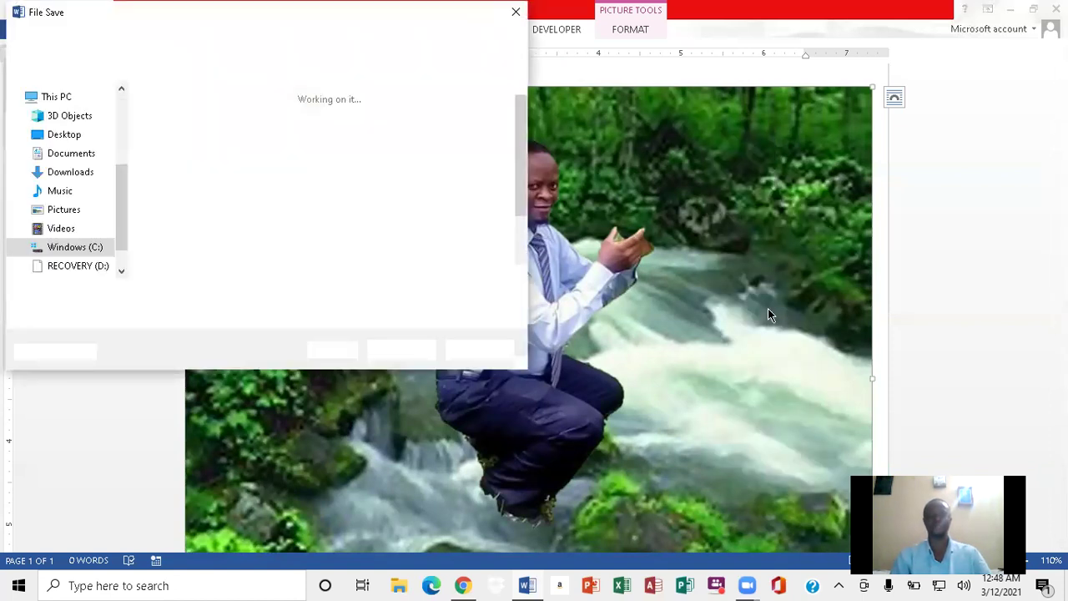
left_click(127, 104)
left_click(84, 142)
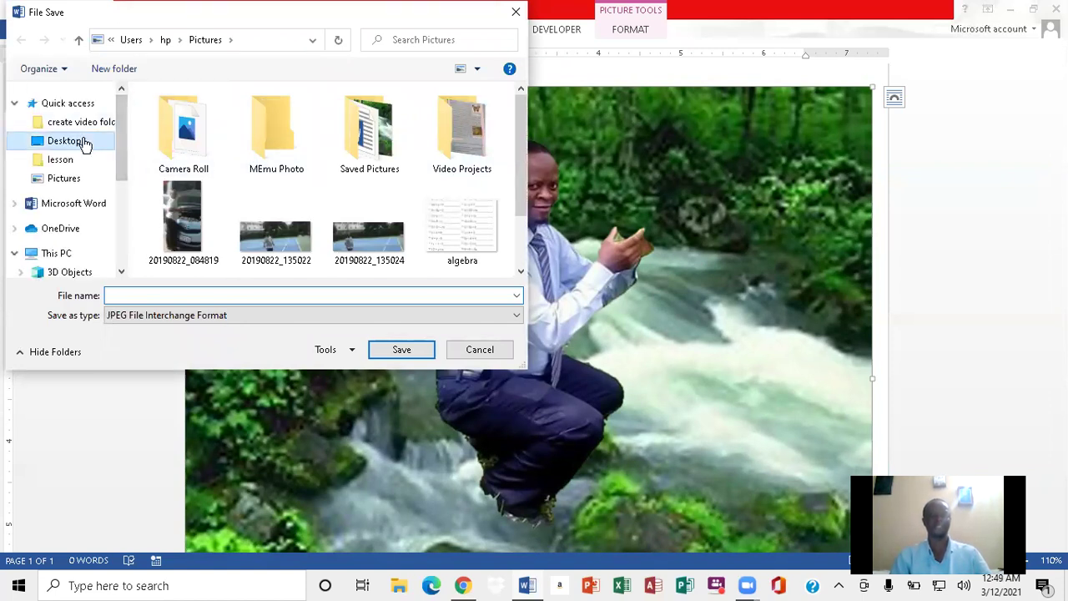
left_click(169, 296)
type("m")
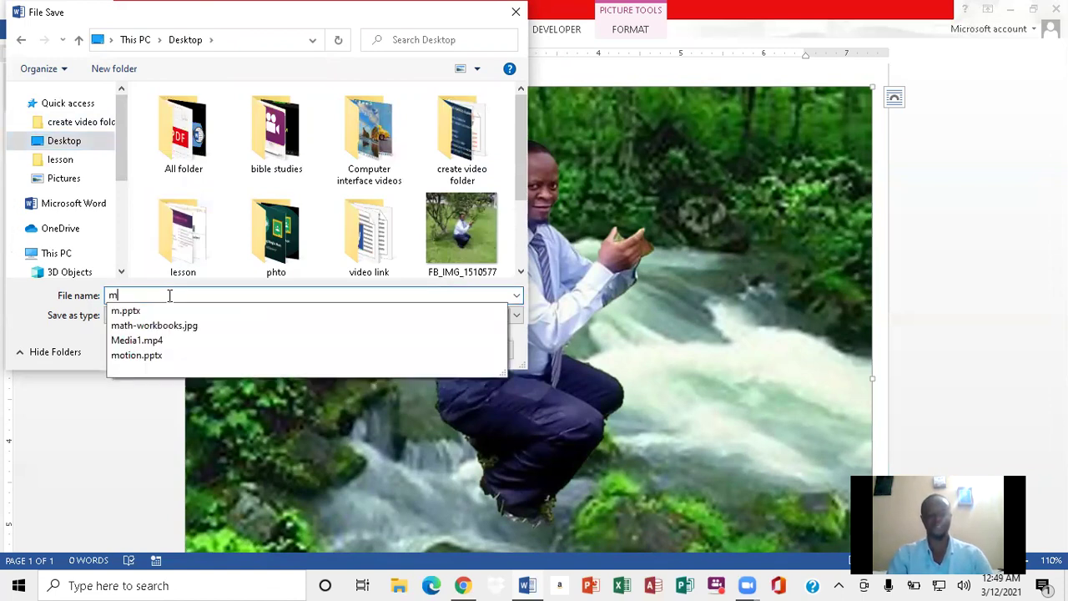
type("y photo")
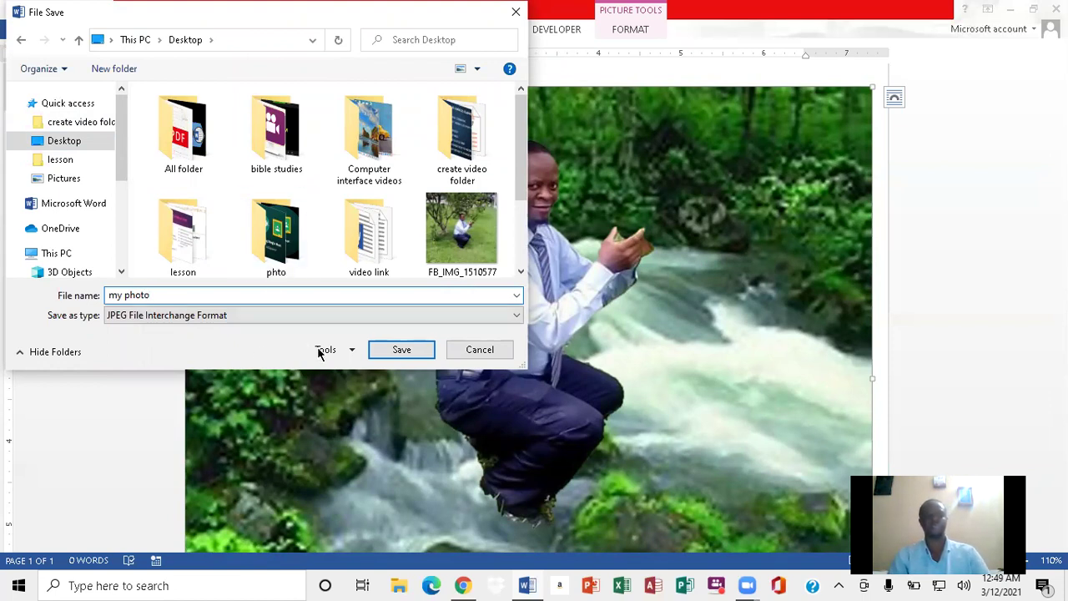
left_click(401, 350)
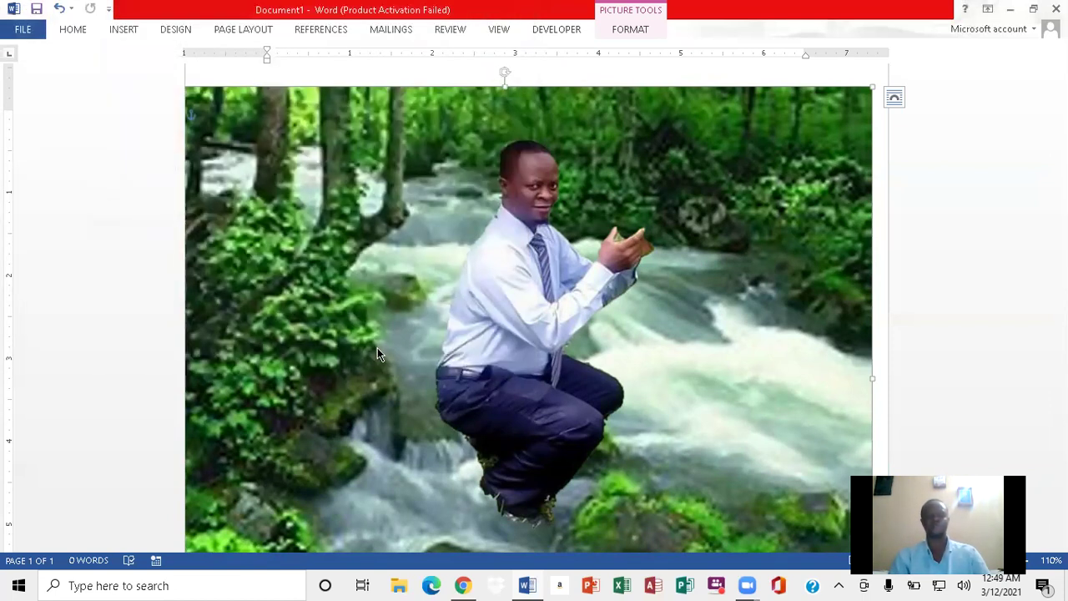
Minimise Word, move the "my photo" file to an empty area of the desktop and open it with Photos
left_click(1009, 10)
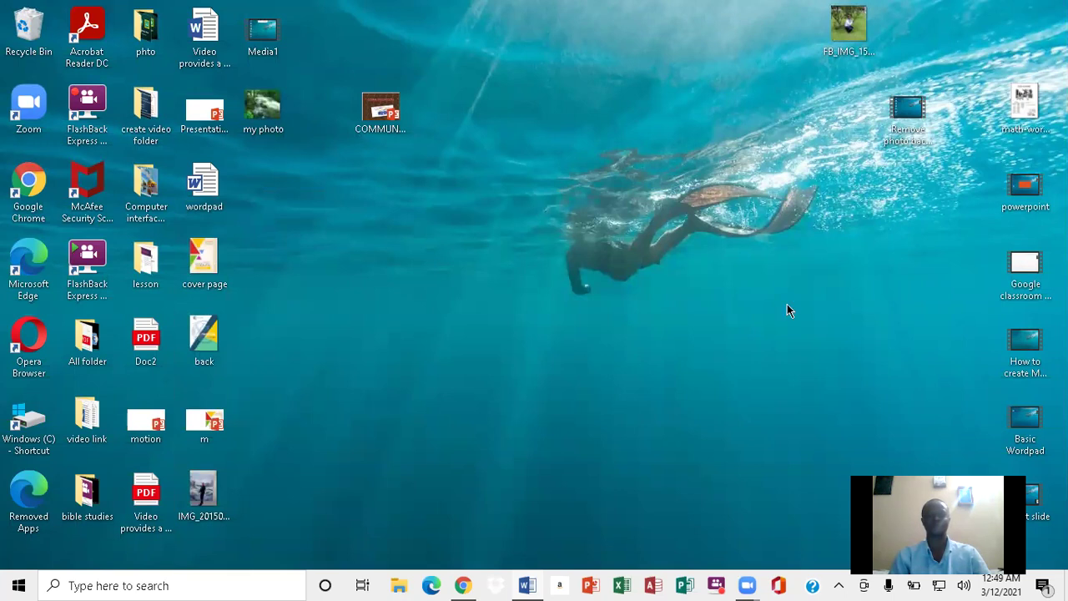
left_click_drag(269, 116, 569, 133)
double_click(557, 107)
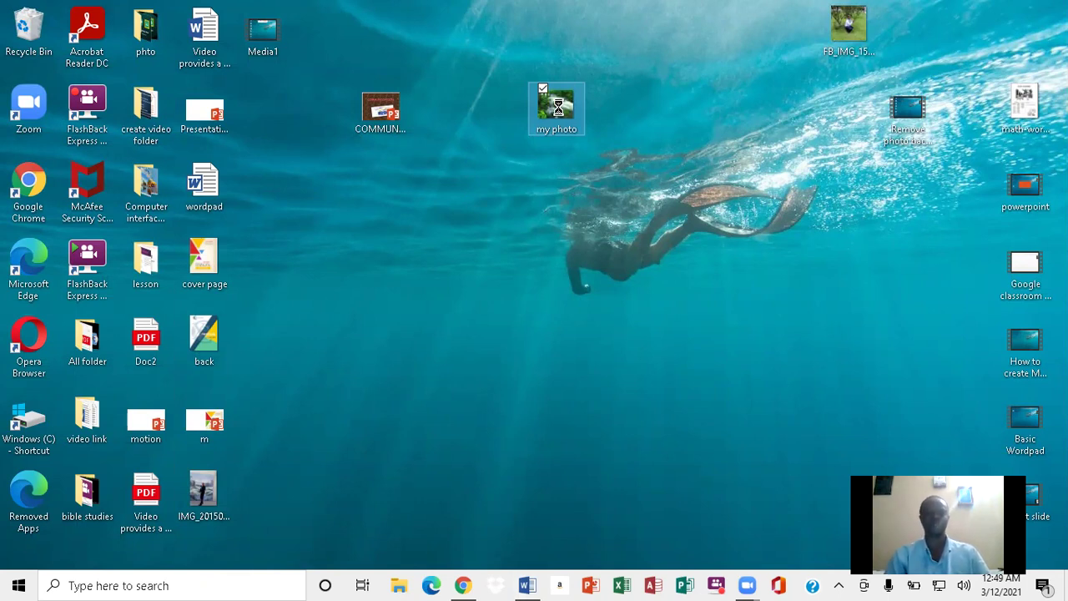
right_click(557, 106)
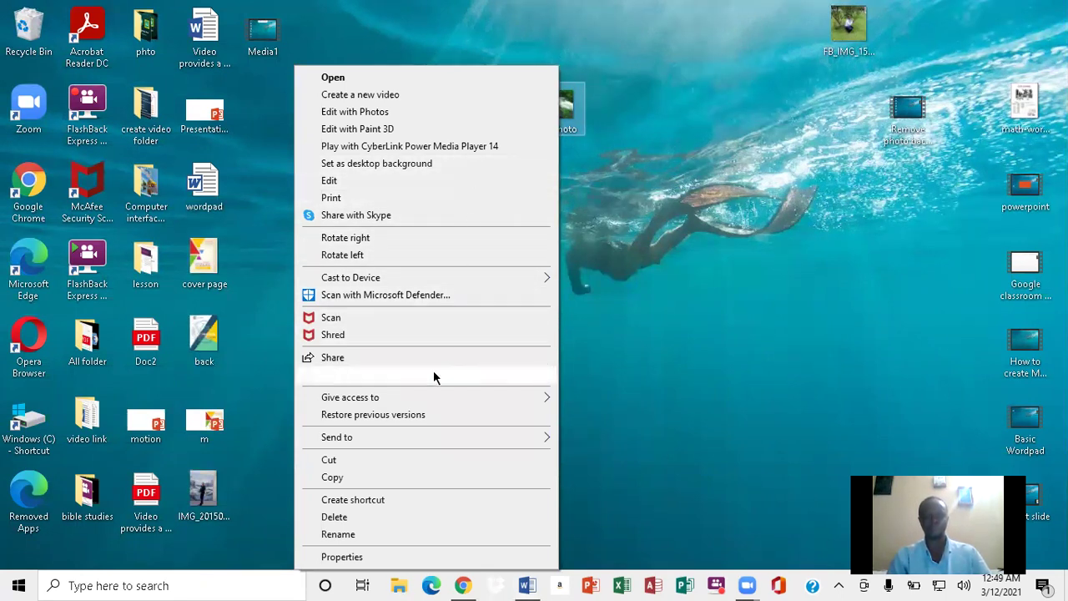
mouse_move(534, 383)
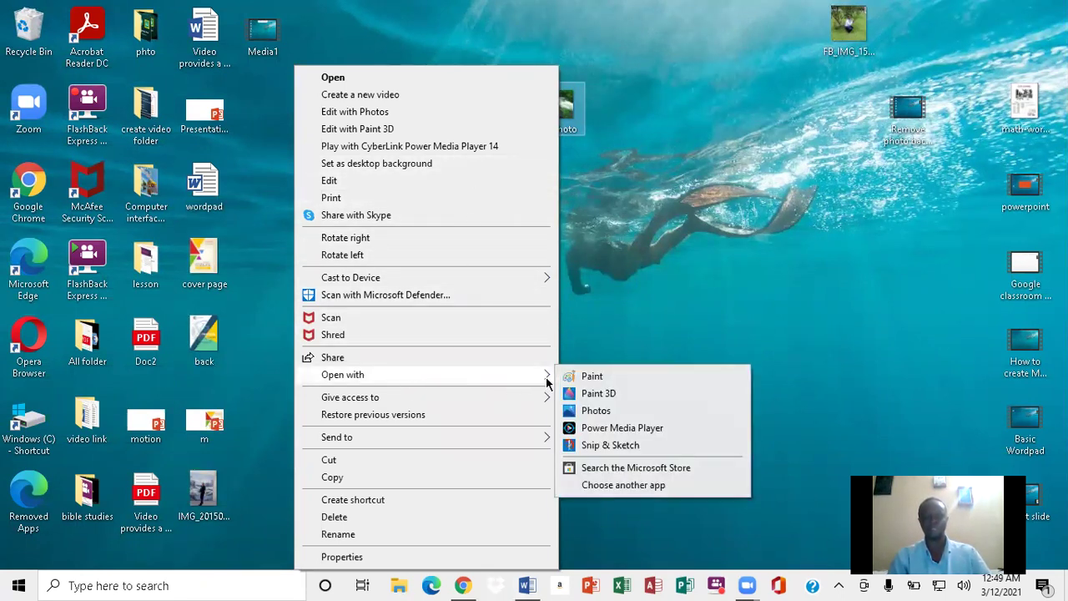
left_click(594, 411)
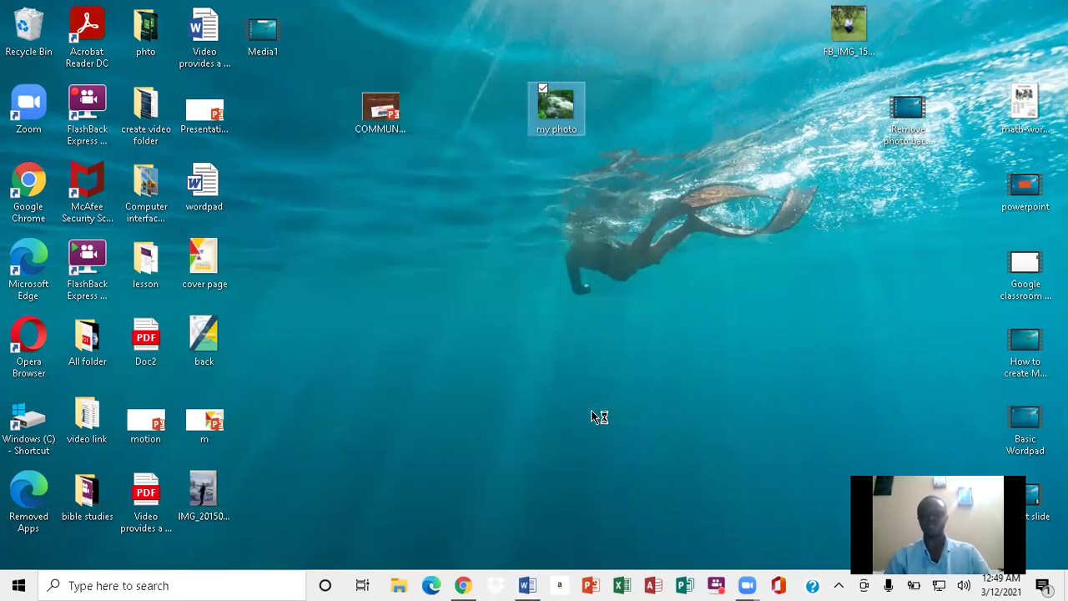